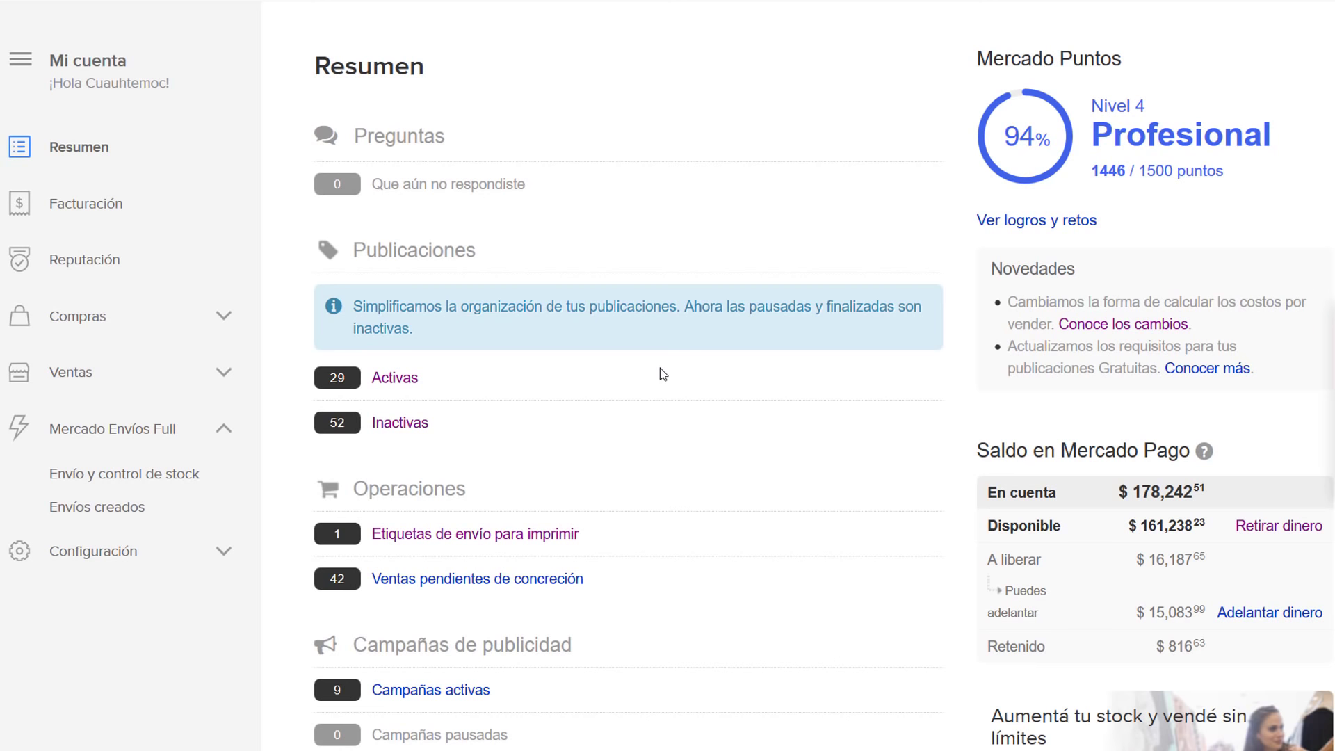
- Review the account summary, including the sections for listings, operations and Saldo en Mercado Pago
{"action": "scroll", "coordinate": [663, 374], "scroll_direction": "down", "scroll_amount": 3}
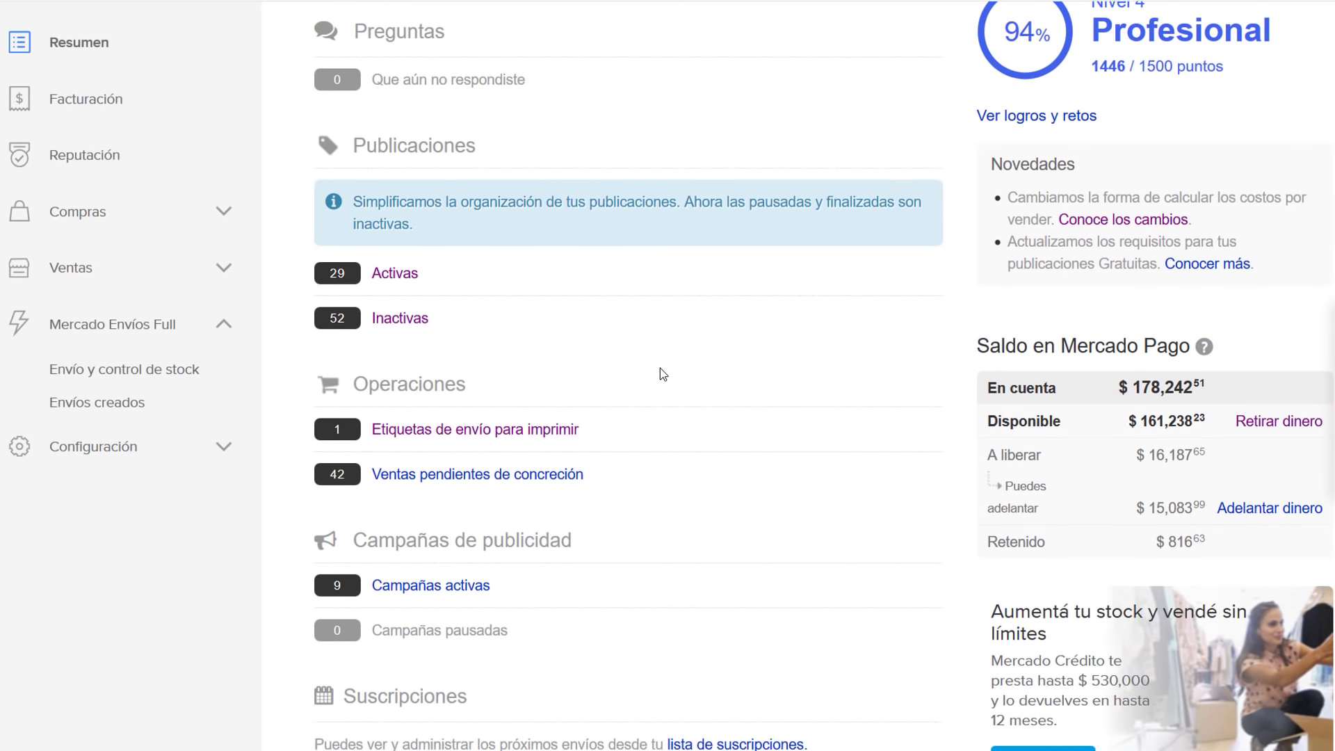
{"action": "scroll", "coordinate": [663, 374], "scroll_direction": "down", "scroll_amount": 2}
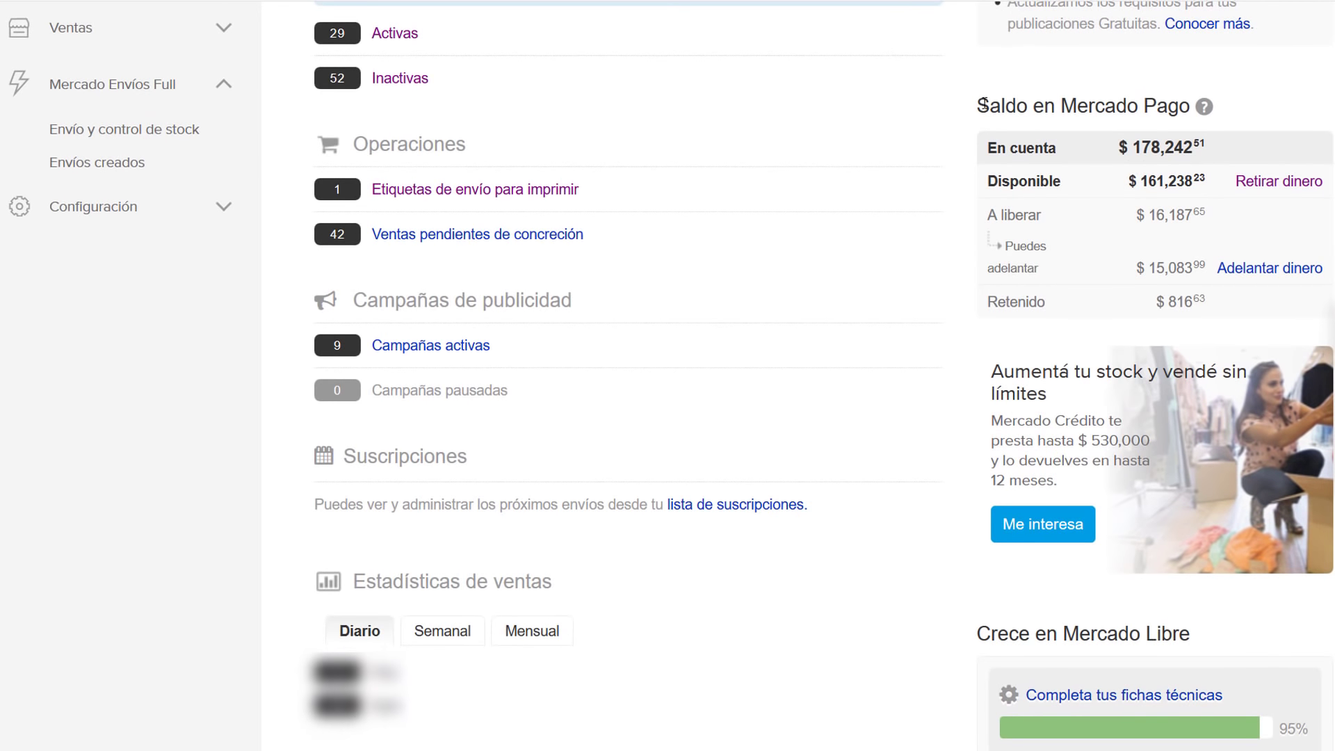
{"action": "left_click_drag", "start_coordinate": [978, 106], "coordinate": [1180, 111]}
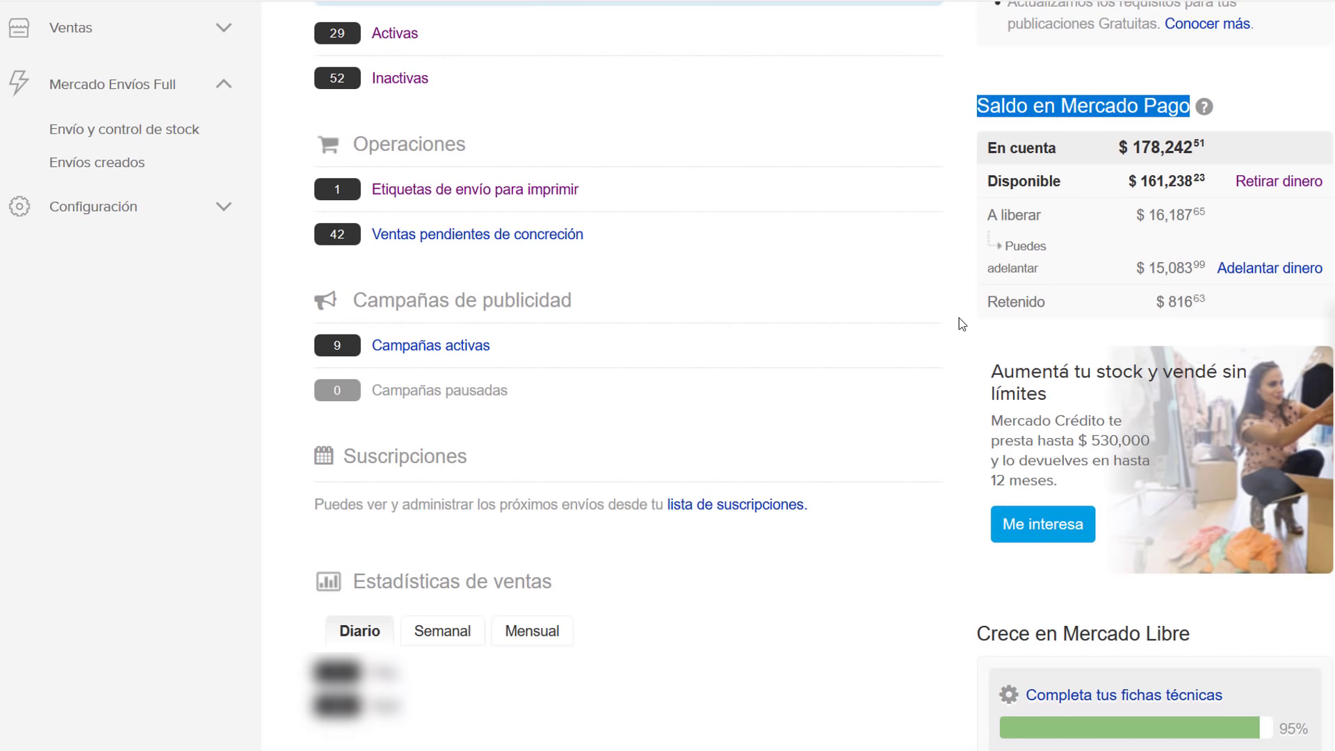
{"action": "scroll", "coordinate": [958, 319], "scroll_direction": "up", "scroll_amount": 2}
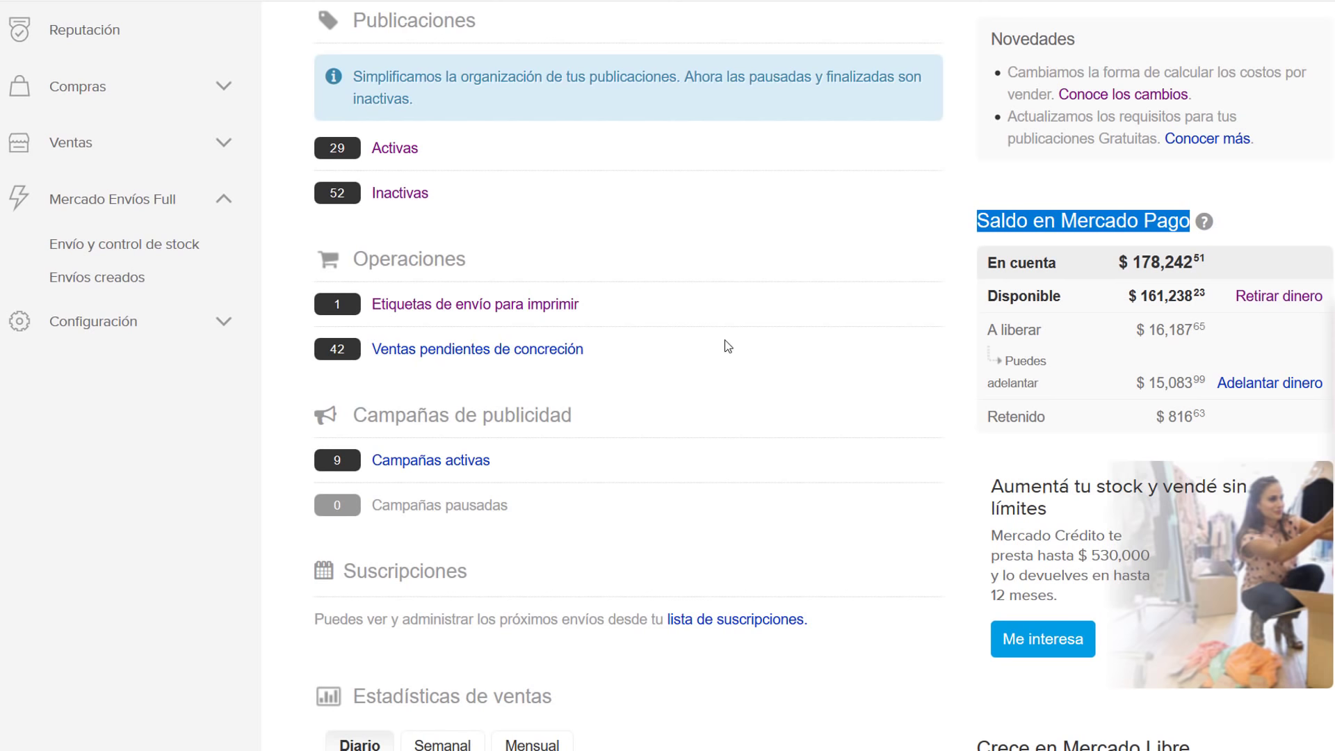
{"action": "scroll", "coordinate": [727, 347], "scroll_direction": "up", "scroll_amount": 2}
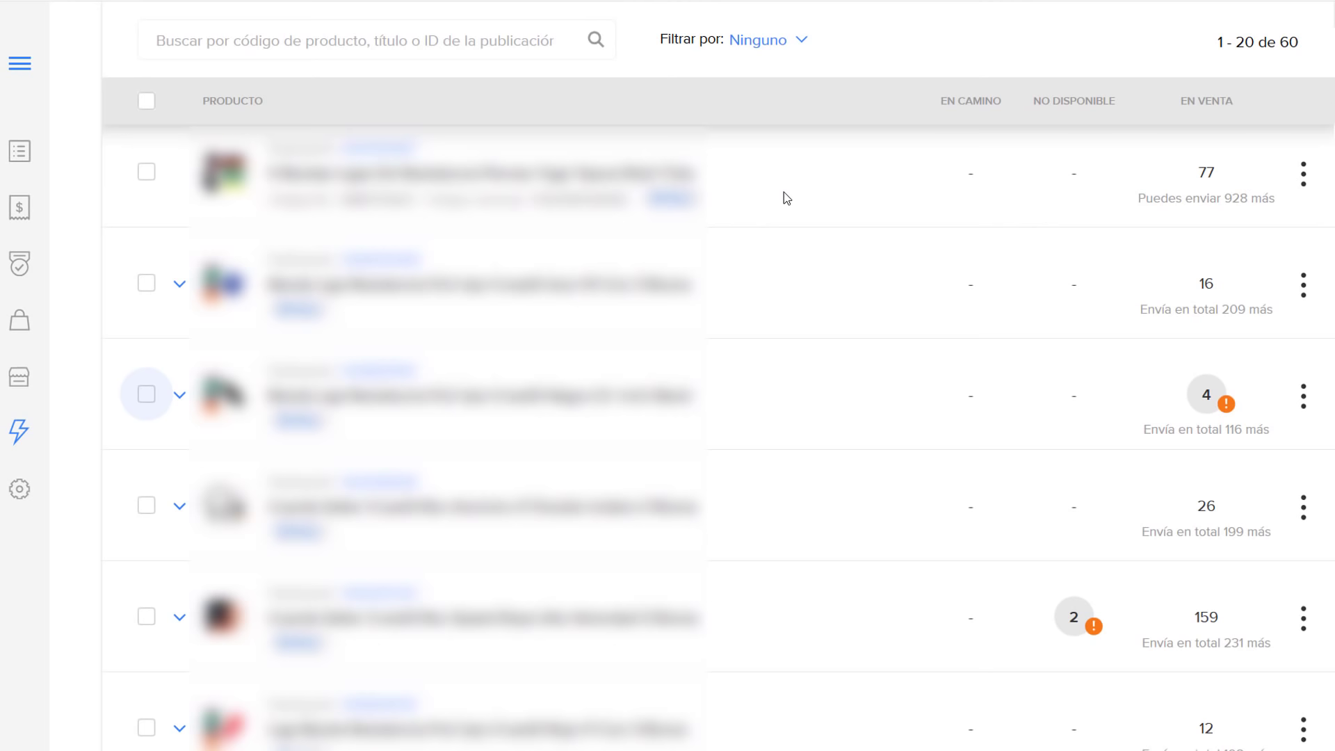
- Look through the Mercado Envíos Full product list, examining units on the way, unavailable and on sale
{"action": "scroll", "coordinate": [783, 192], "scroll_direction": "down", "scroll_amount": 2}
{"action": "scroll", "coordinate": [783, 192], "scroll_direction": "down", "scroll_amount": 2}
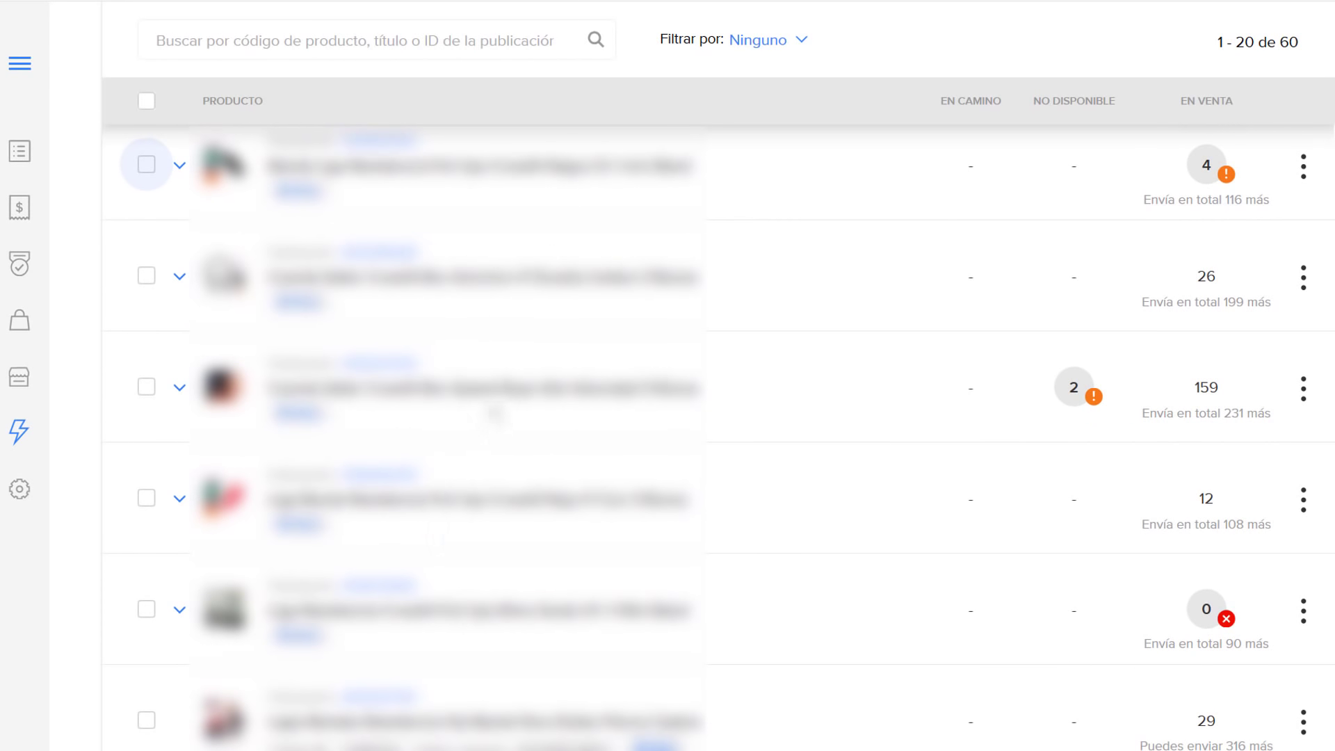
{"action": "scroll", "coordinate": [494, 414], "scroll_direction": "down", "scroll_amount": 6}
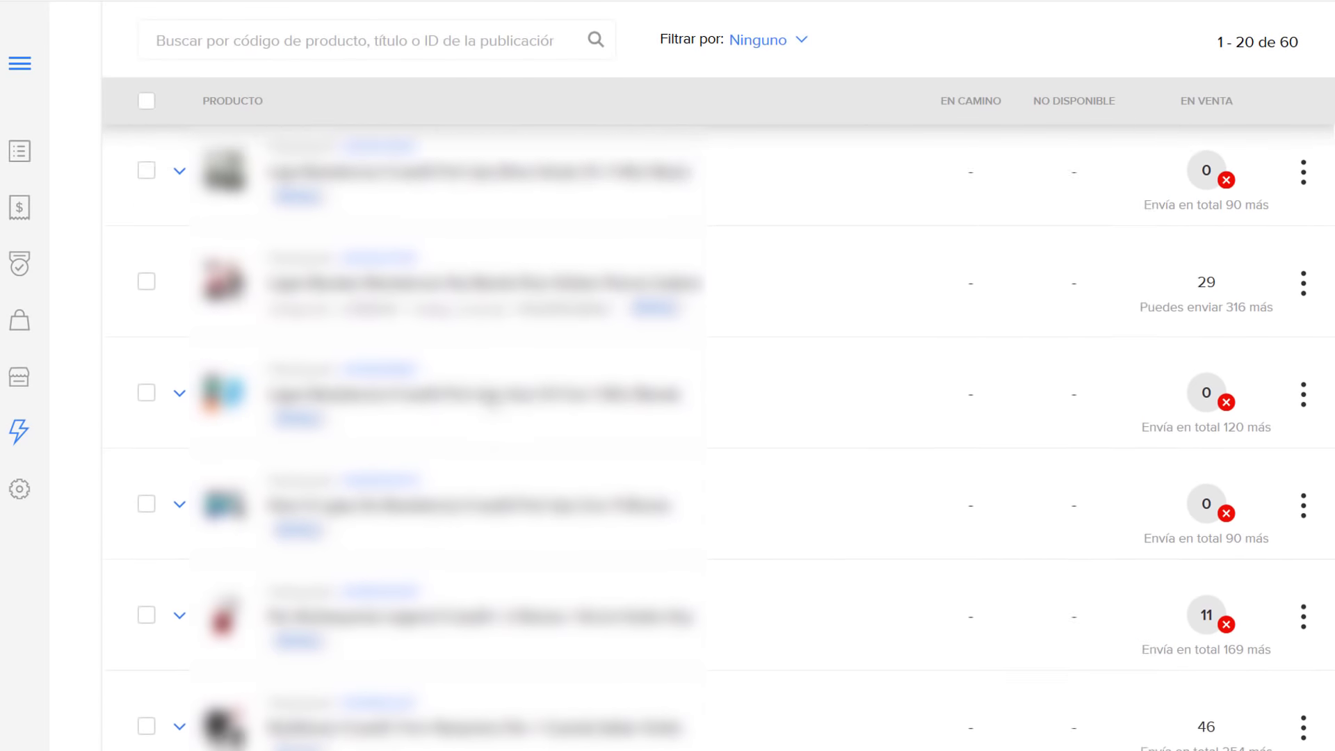
{"action": "scroll", "coordinate": [495, 407], "scroll_direction": "down", "scroll_amount": 8}
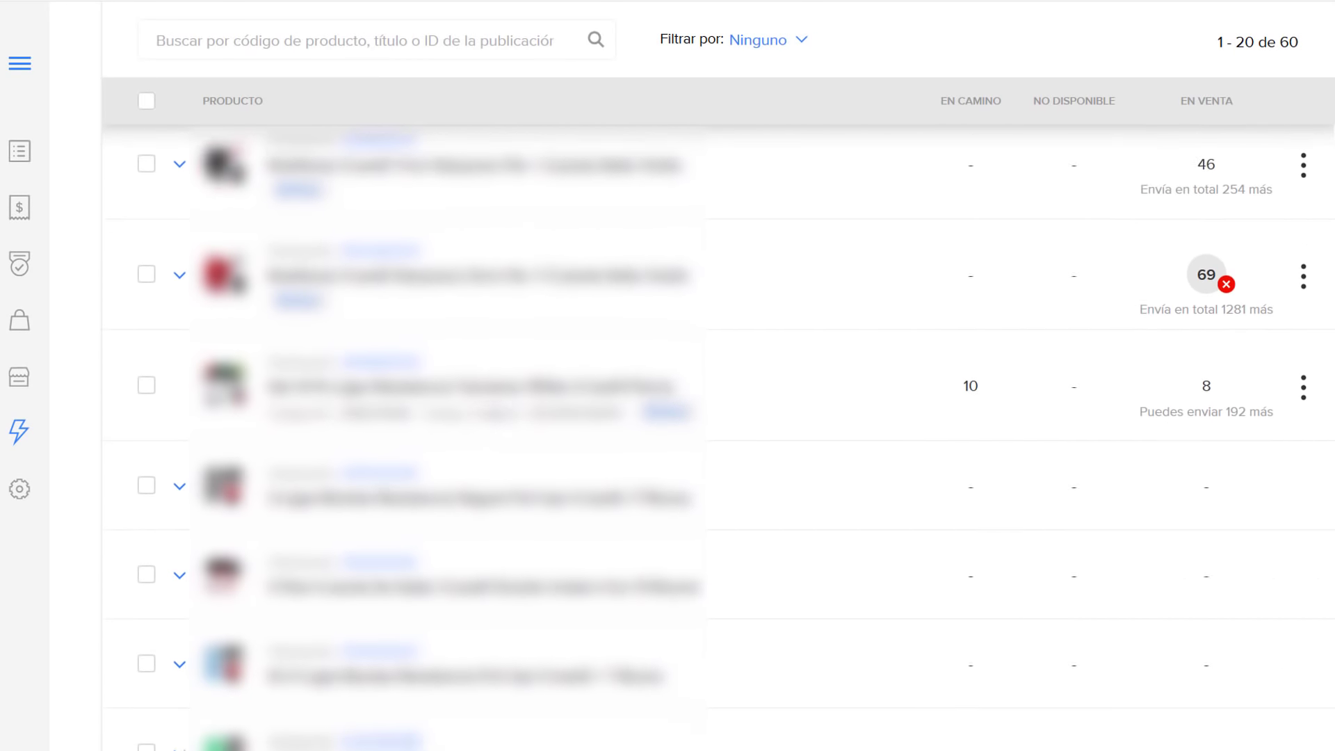
{"action": "scroll", "coordinate": [494, 407], "scroll_direction": "down", "scroll_amount": 4}
{"action": "scroll", "coordinate": [495, 407], "scroll_direction": "down", "scroll_amount": 3}
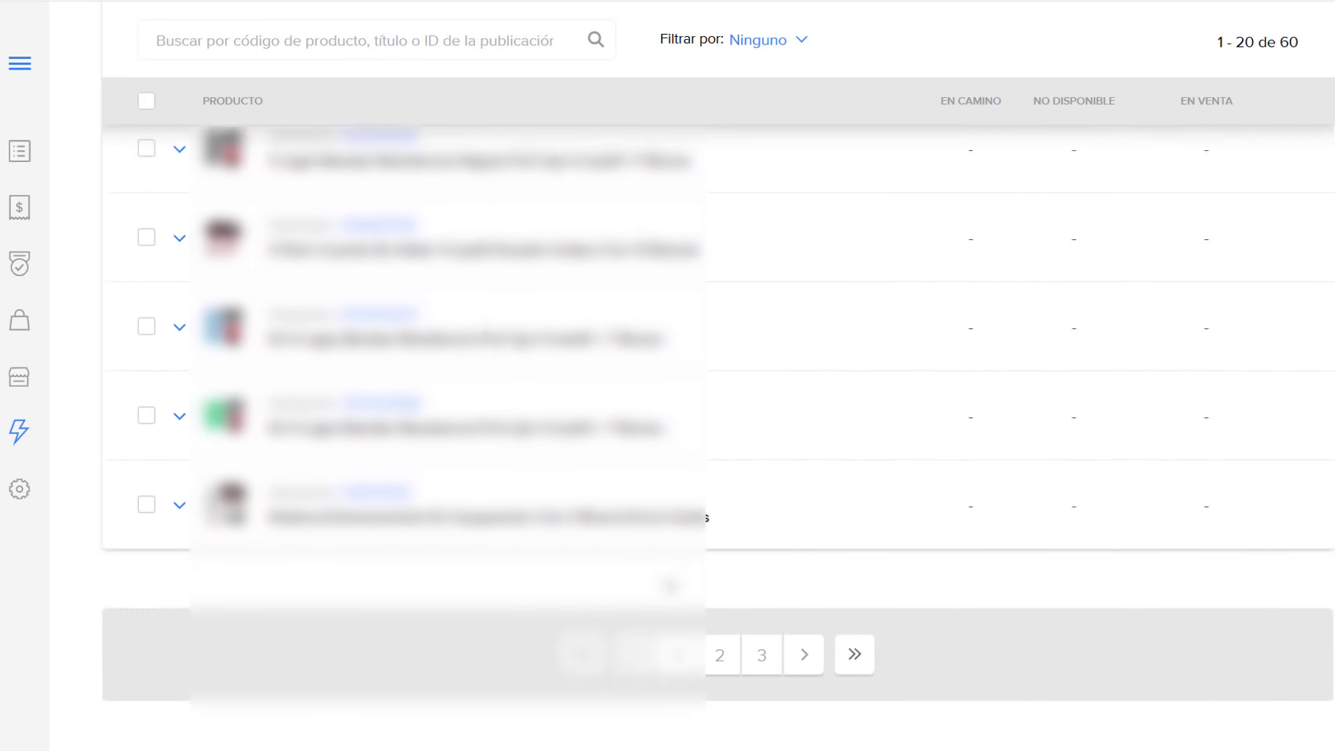
{"action": "scroll", "coordinate": [566, 471], "scroll_direction": "up", "scroll_amount": 8}
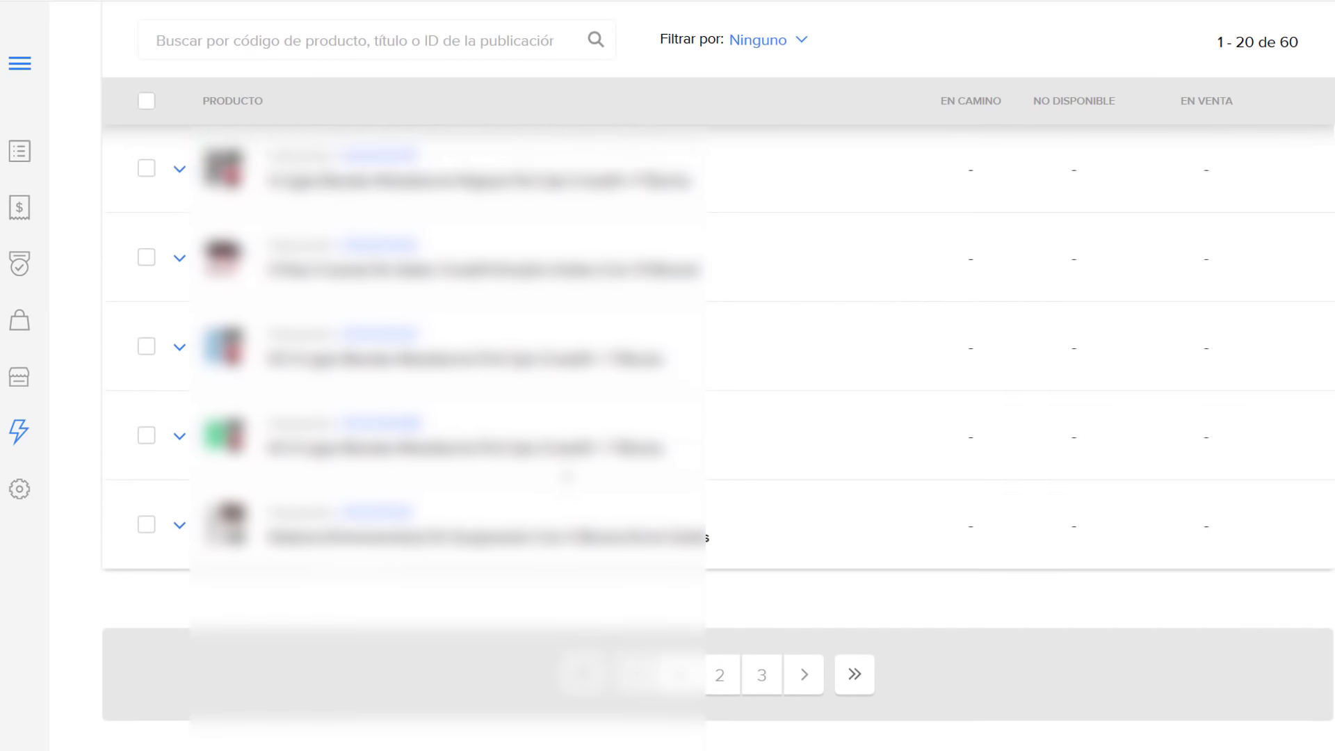
{"action": "scroll", "coordinate": [567, 477], "scroll_direction": "up", "scroll_amount": 7}
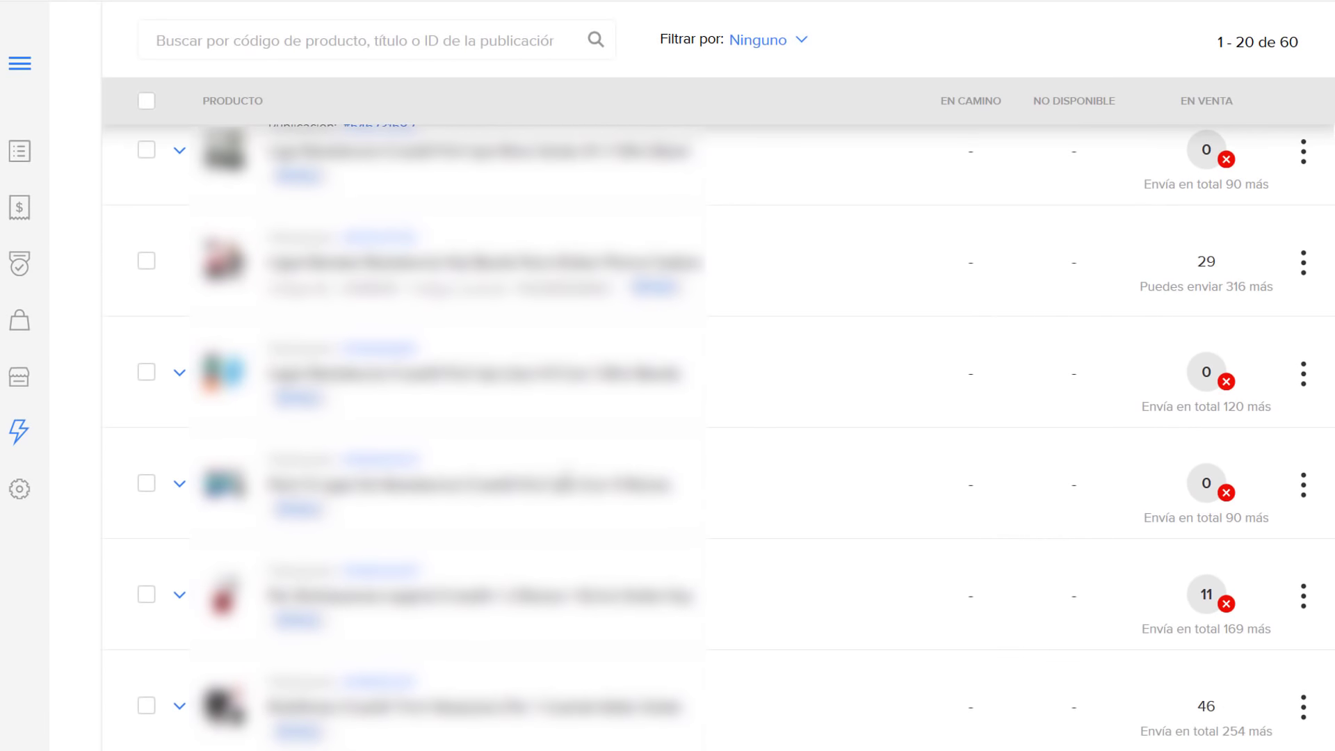
{"action": "scroll", "coordinate": [568, 482], "scroll_direction": "up", "scroll_amount": 6}
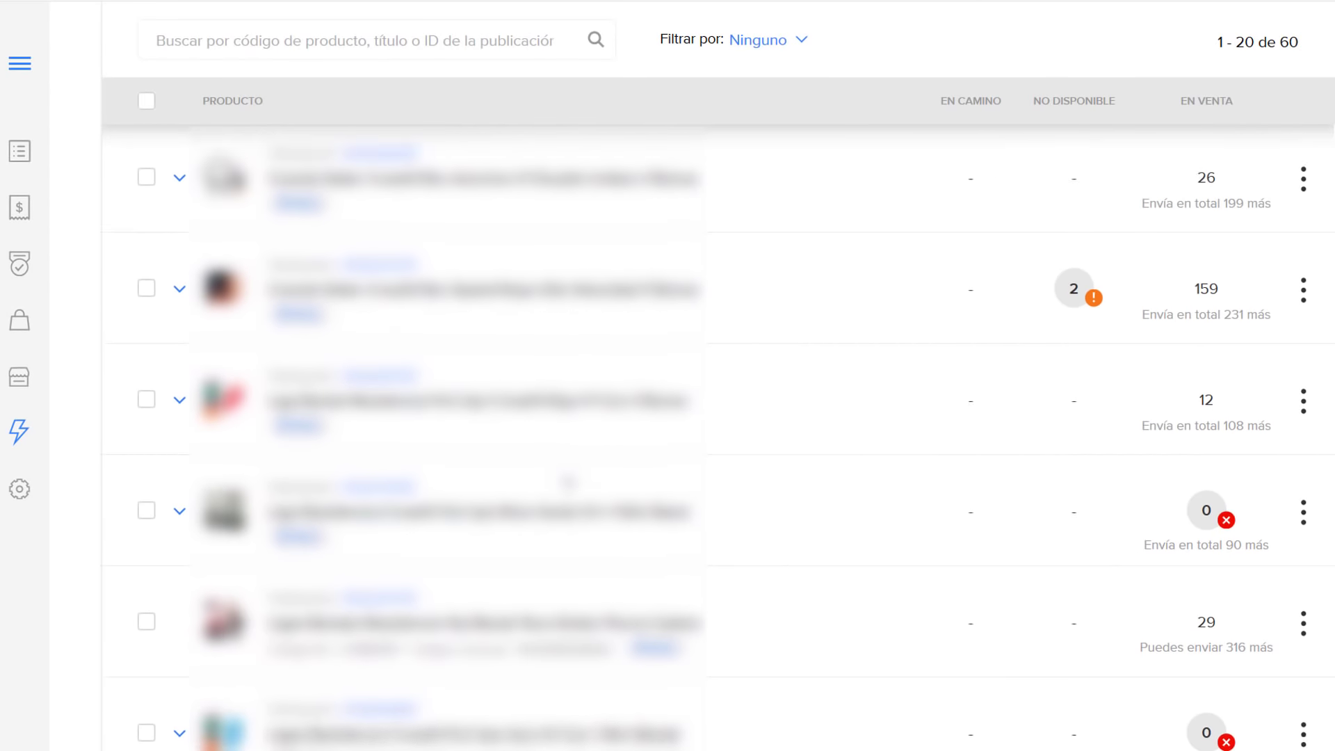
{"action": "scroll", "coordinate": [568, 482], "scroll_direction": "up", "scroll_amount": 1}
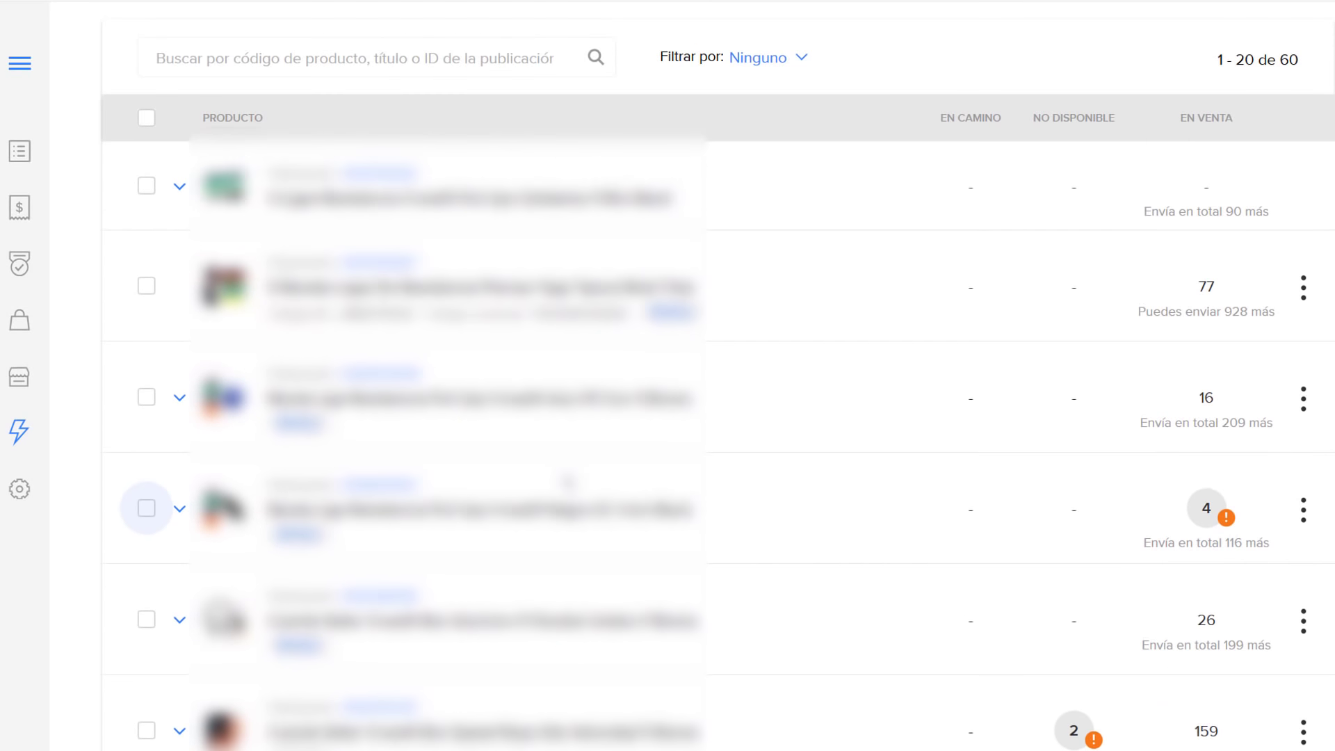
- Select the product with 4 units on sale for the warehouse shipment
{"action": "scroll", "coordinate": [568, 482], "scroll_direction": "down", "scroll_amount": 2}
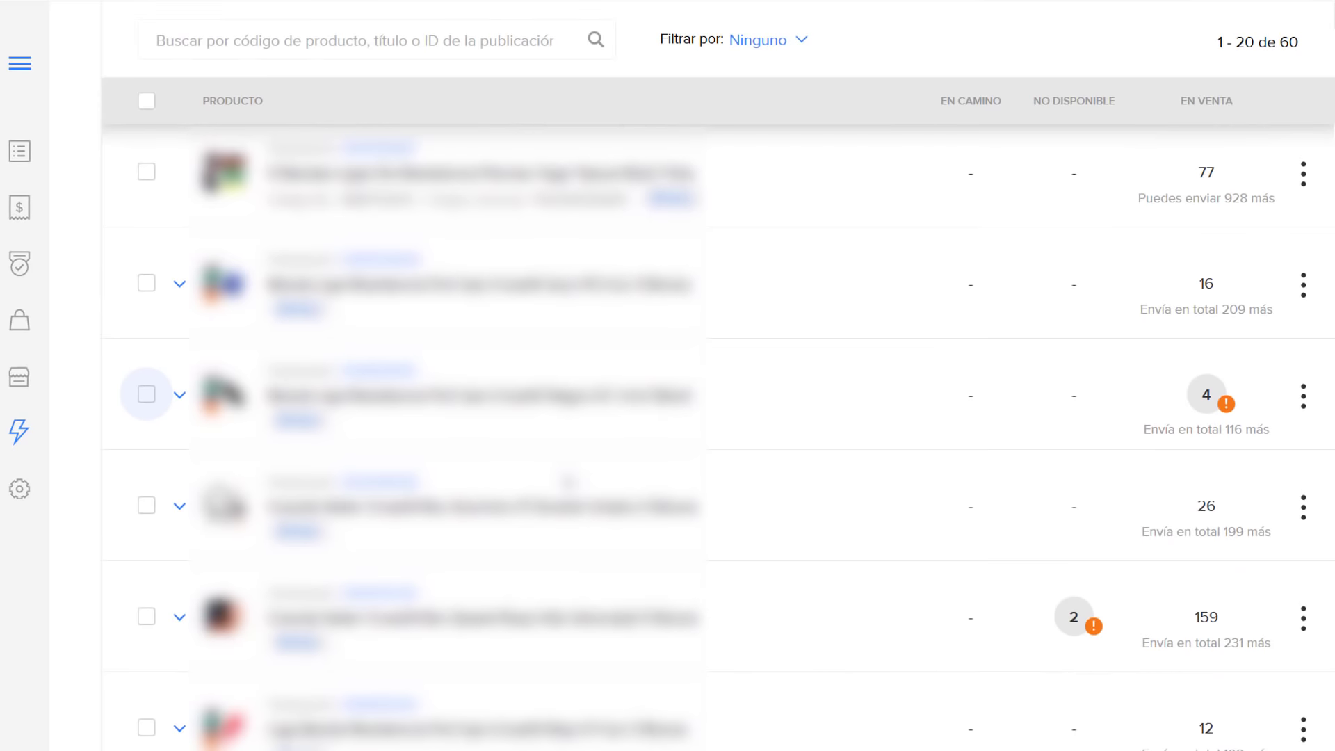
{"action": "left_click", "coordinate": [147, 398]}
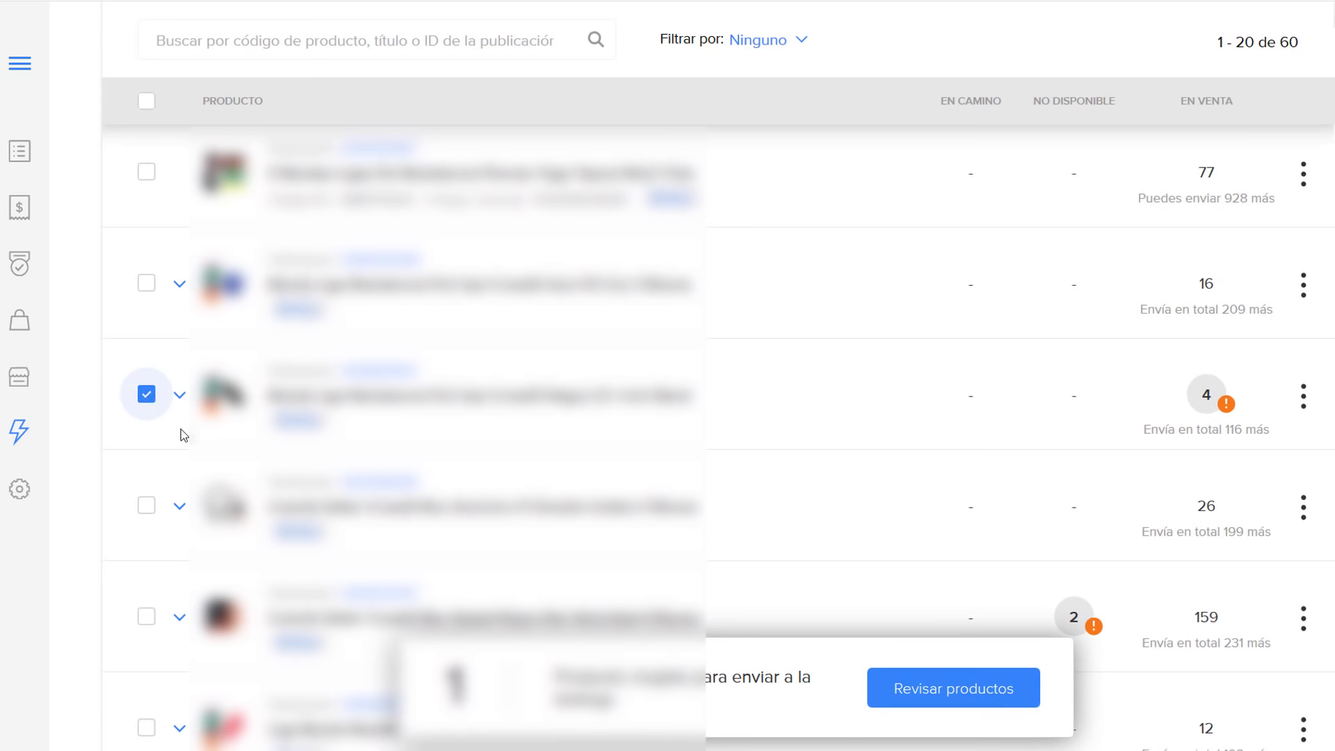
{"action": "mouse_move", "coordinate": [1209, 408]}
- Try including the product with 26 units on sale, view its variants, and deselect it again
{"action": "scroll", "coordinate": [890, 349], "scroll_direction": "down", "scroll_amount": 2}
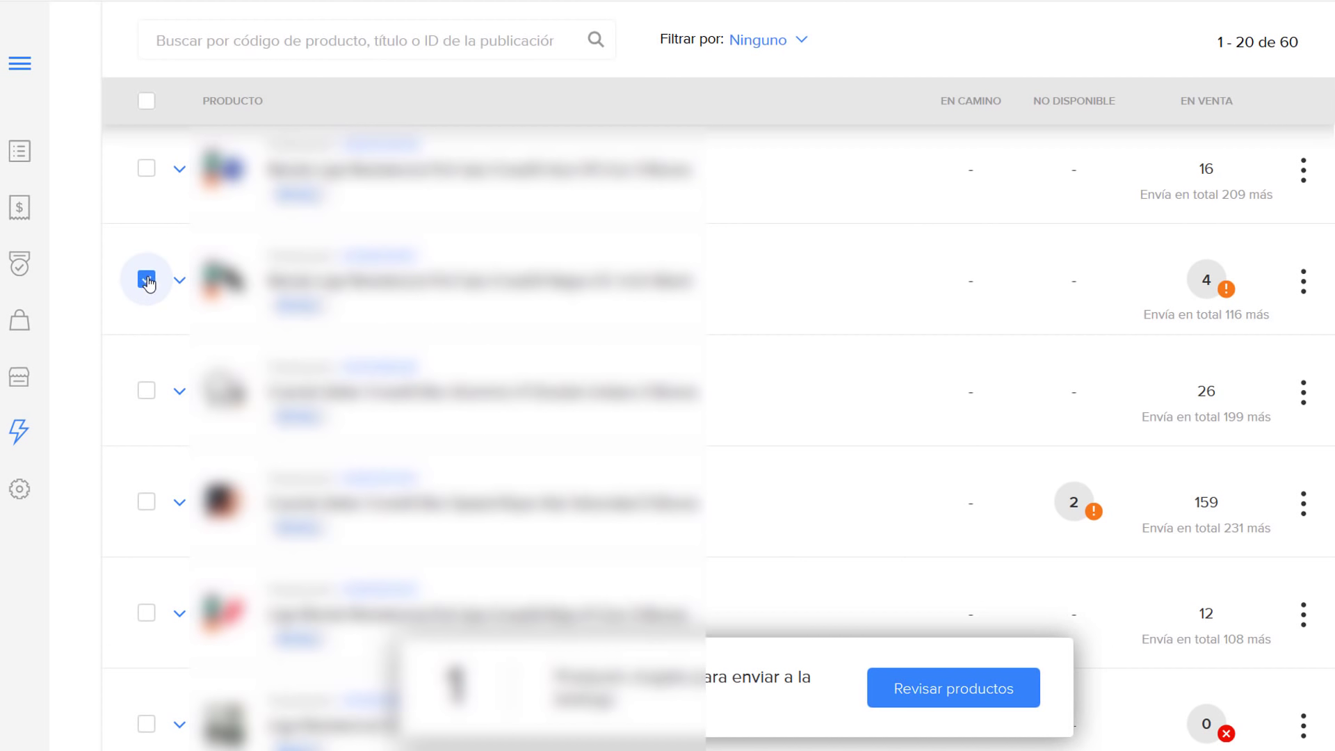
{"action": "scroll", "coordinate": [147, 281], "scroll_direction": "down", "scroll_amount": 2}
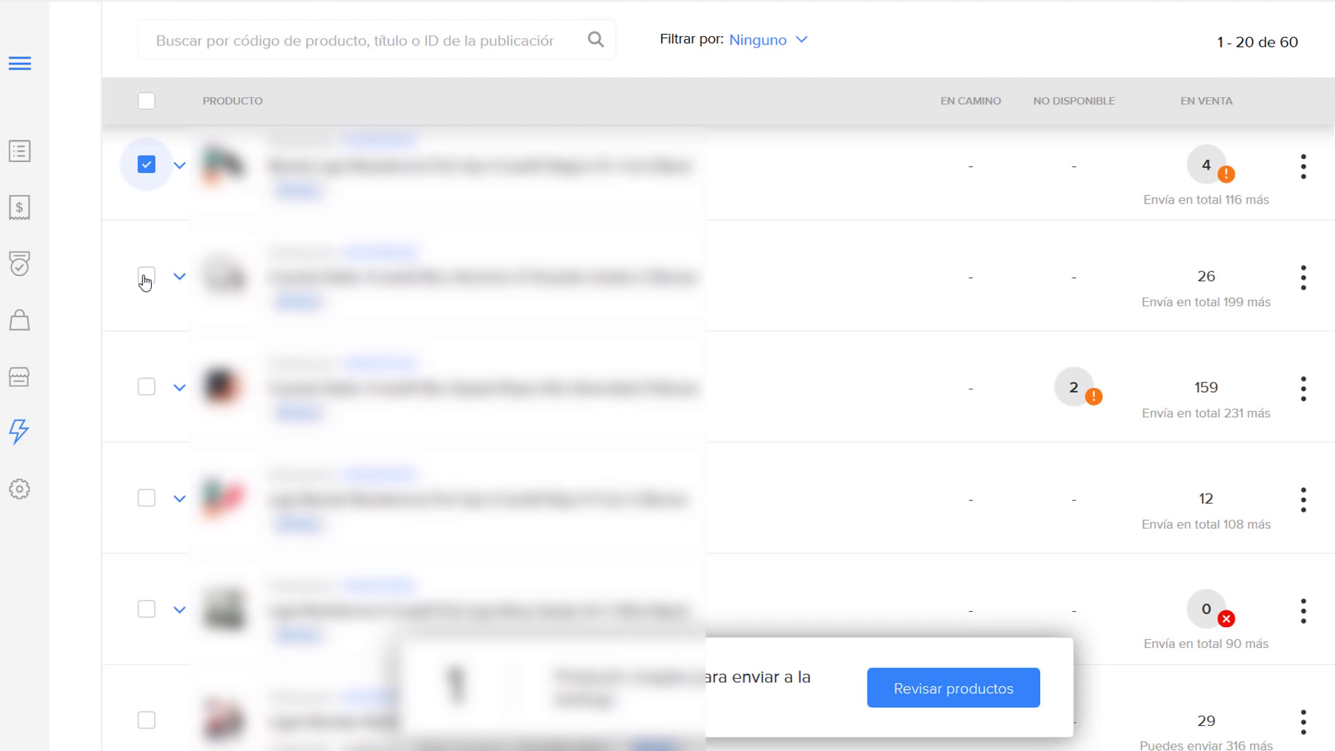
{"action": "left_click", "coordinate": [145, 278]}
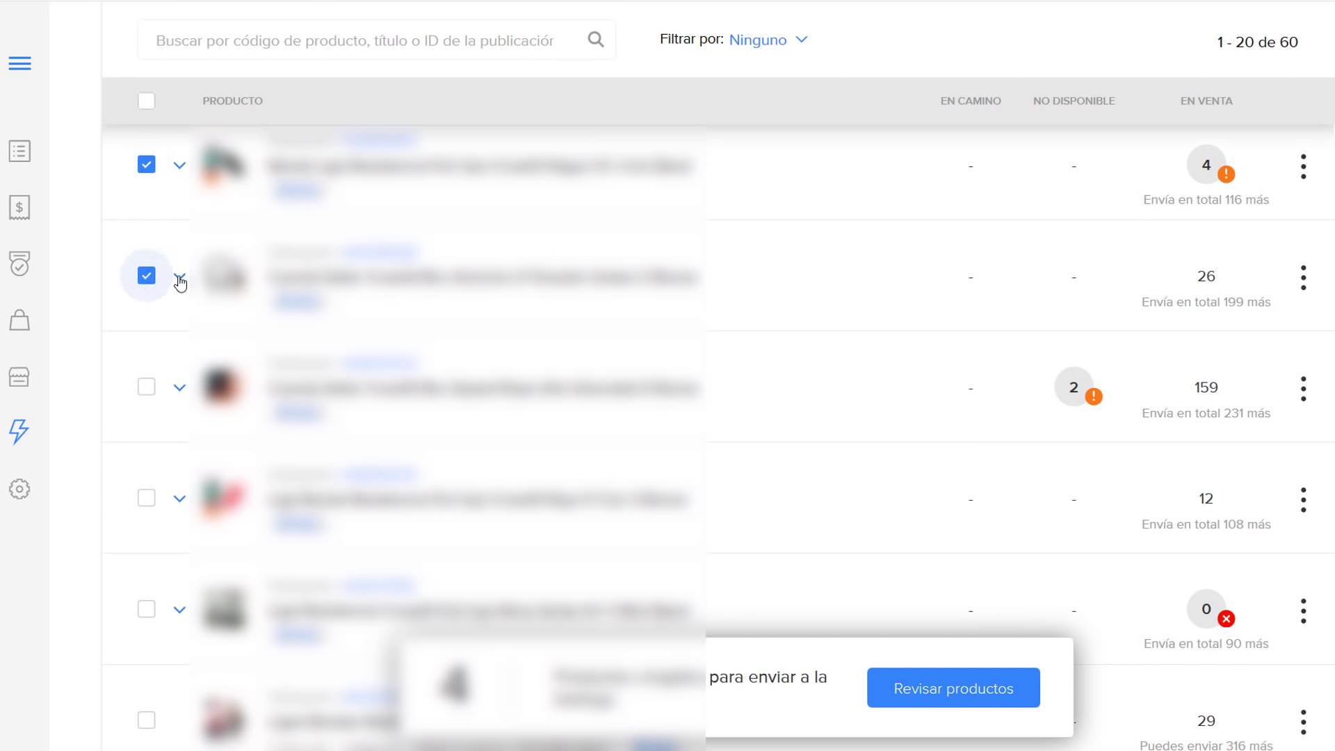
{"action": "left_click", "coordinate": [179, 278]}
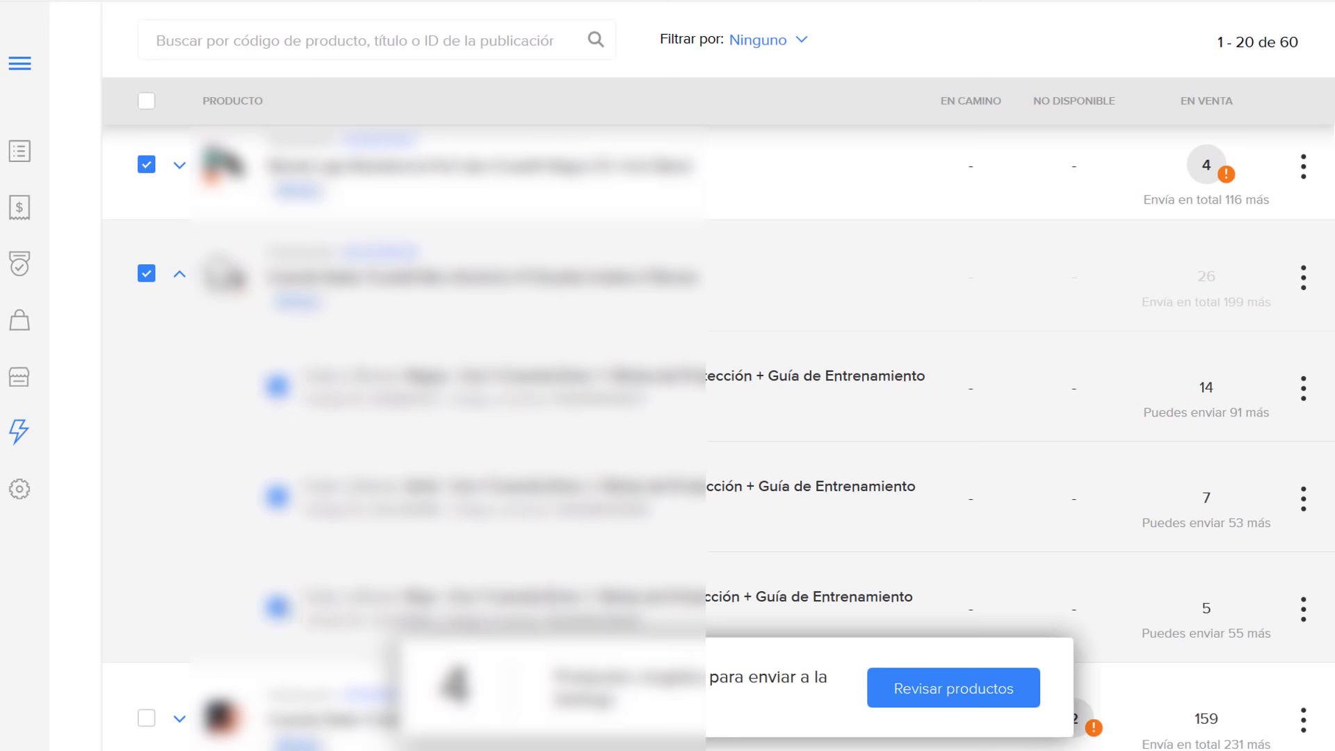
{"action": "left_click", "coordinate": [179, 279]}
{"action": "left_click", "coordinate": [147, 279]}
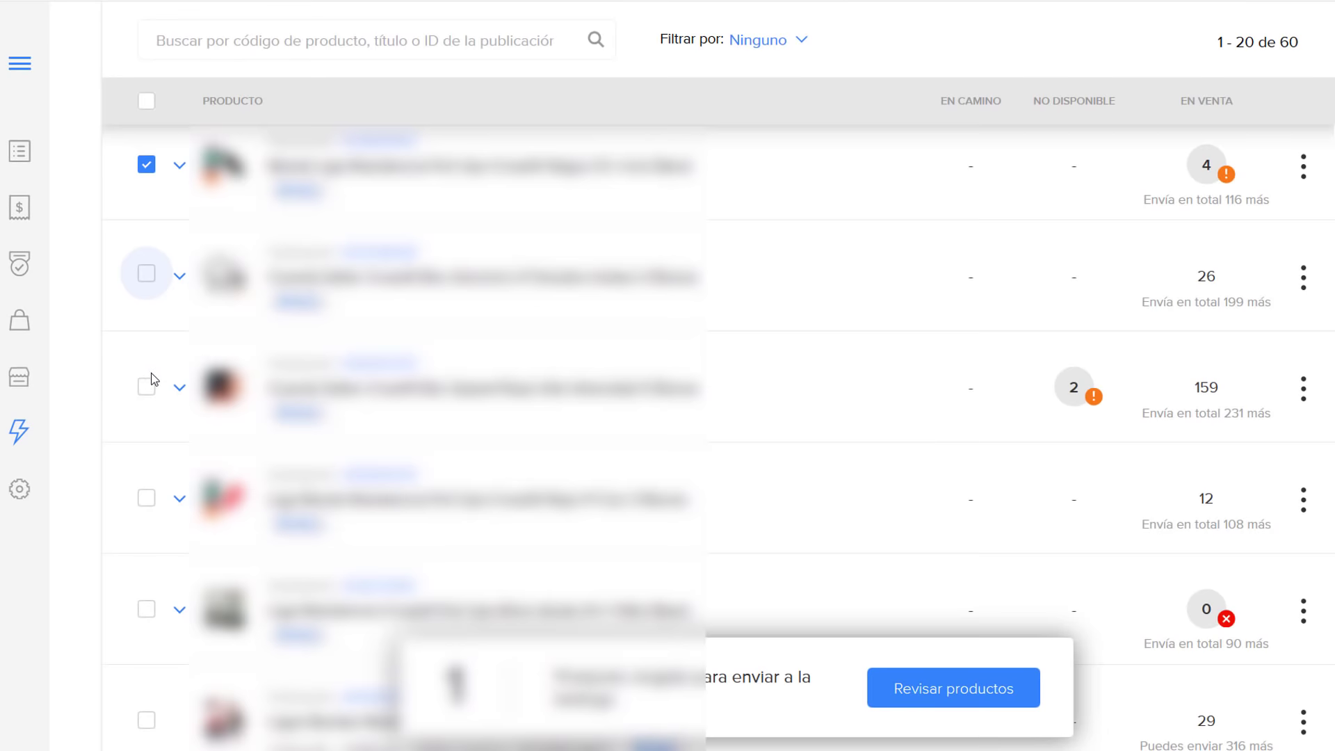
- Review the products chosen for the shipment and start preparing it
{"action": "scroll", "coordinate": [154, 379], "scroll_direction": "up", "scroll_amount": 3}
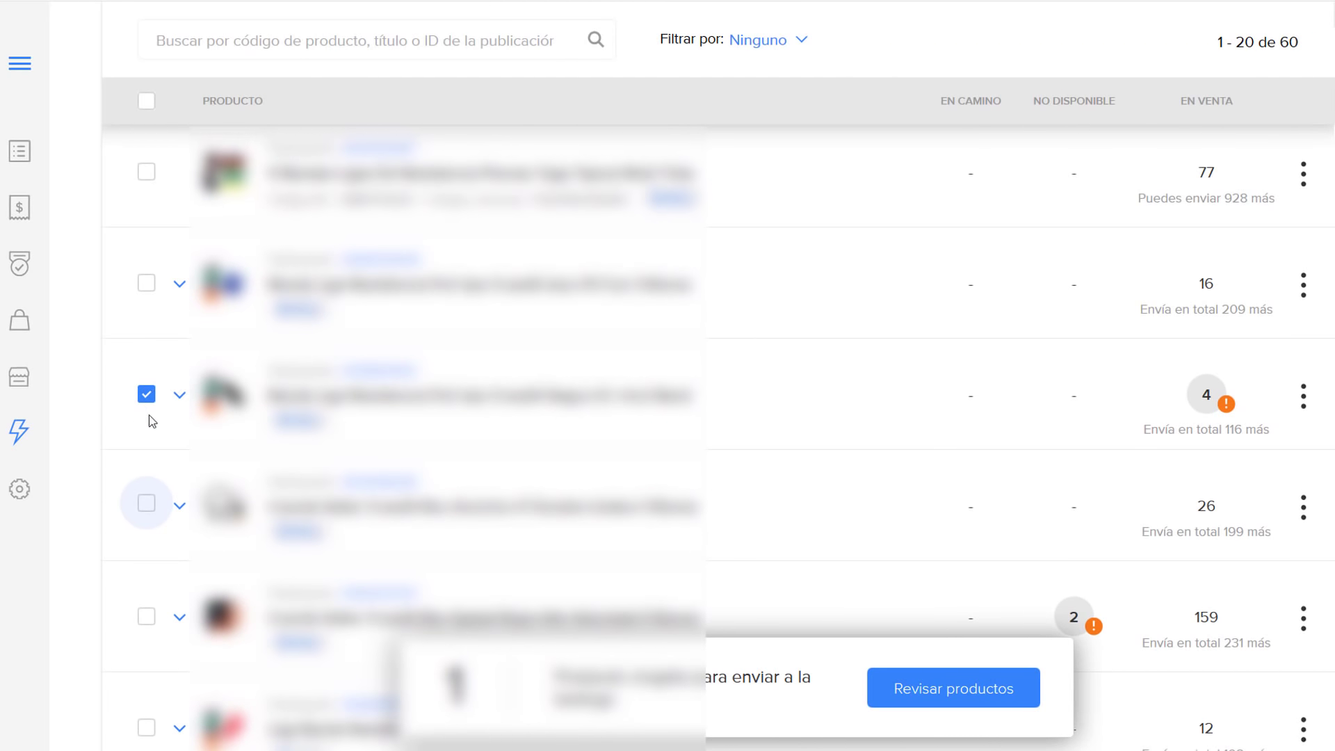
{"action": "mouse_move", "coordinate": [1206, 397]}
{"action": "left_click", "coordinate": [954, 696]}
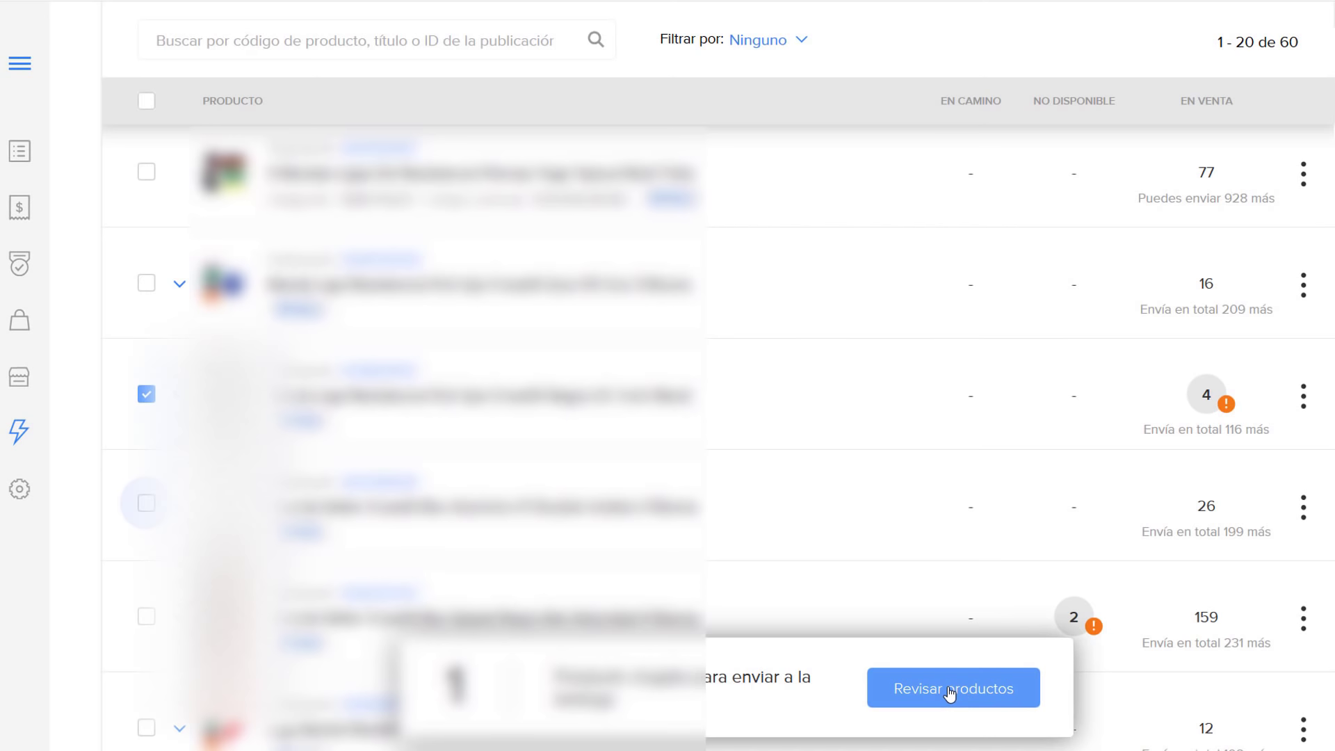
{"action": "left_click", "coordinate": [949, 690]}
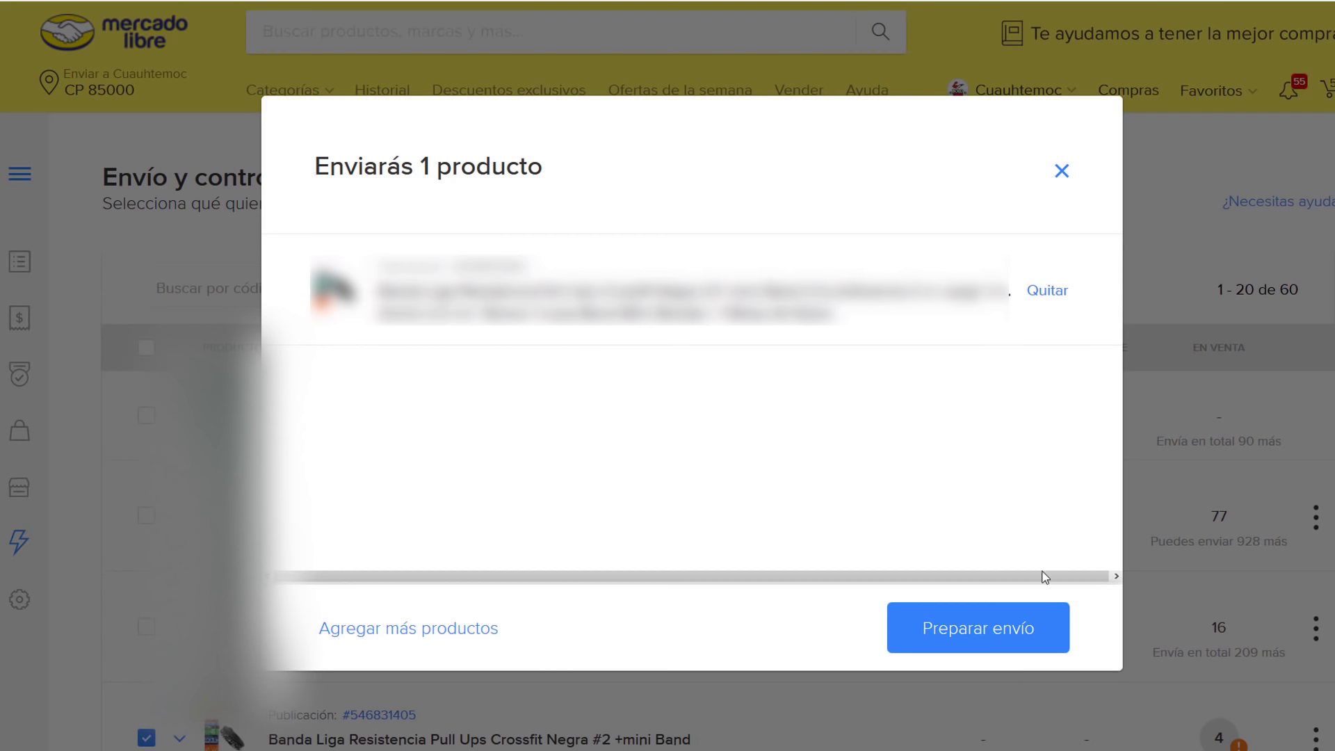
{"action": "left_click", "coordinate": [983, 634]}
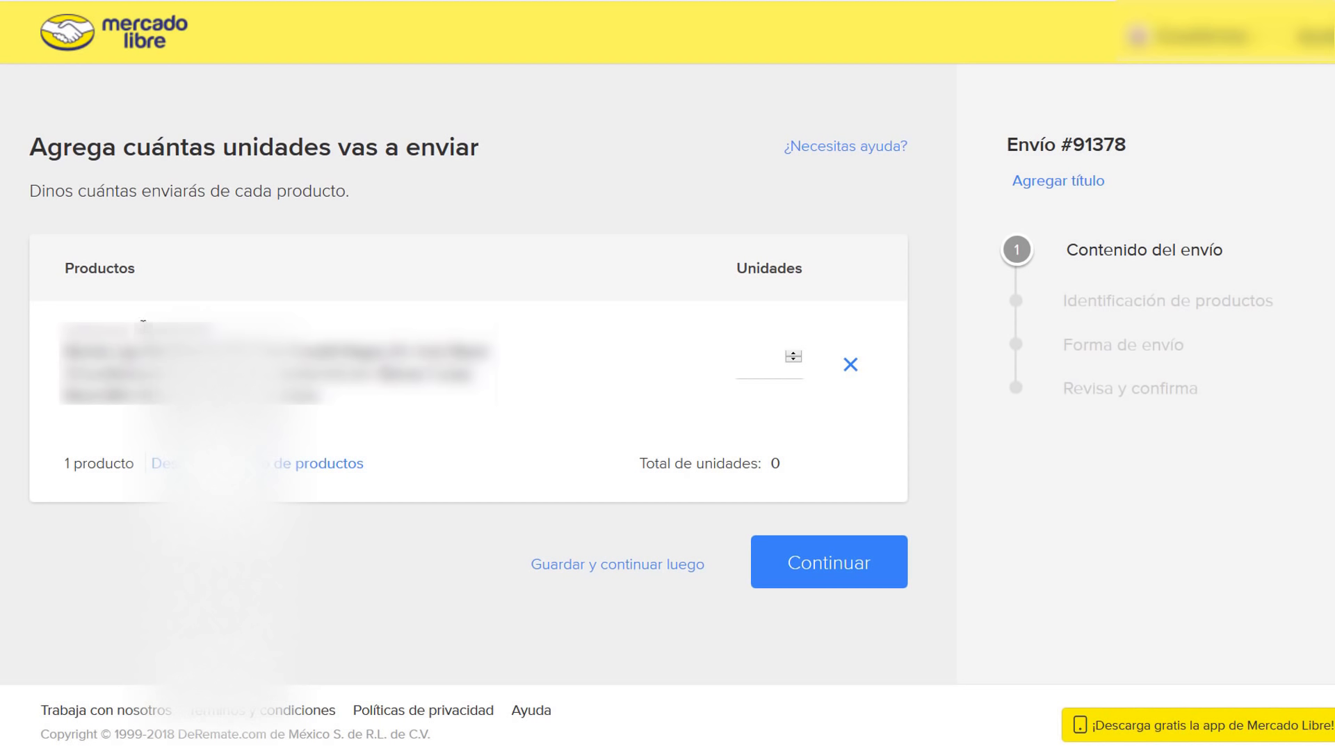
- Set the product's shipment quantity to 50 units and accept its preloaded universal product code
{"action": "left_click_drag", "start_coordinate": [139, 333], "coordinate": [212, 331]}
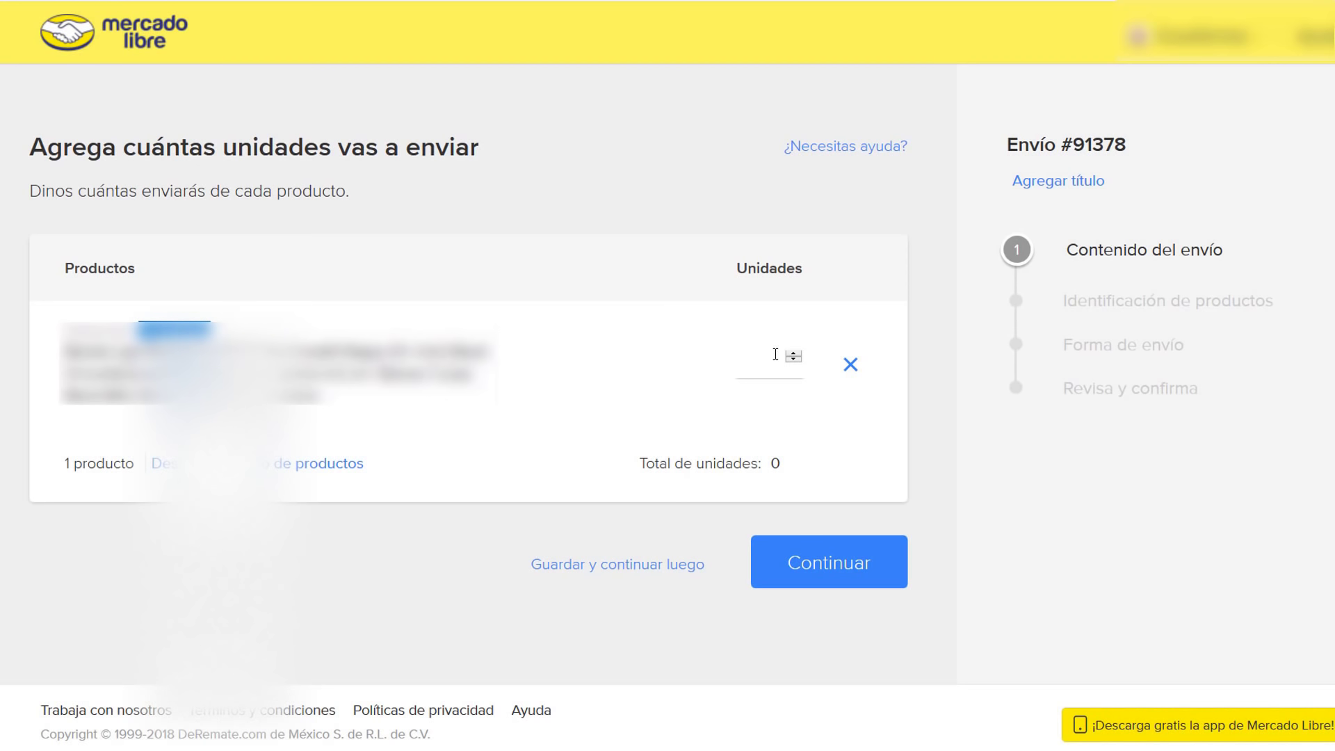
{"action": "left_click", "coordinate": [744, 340]}
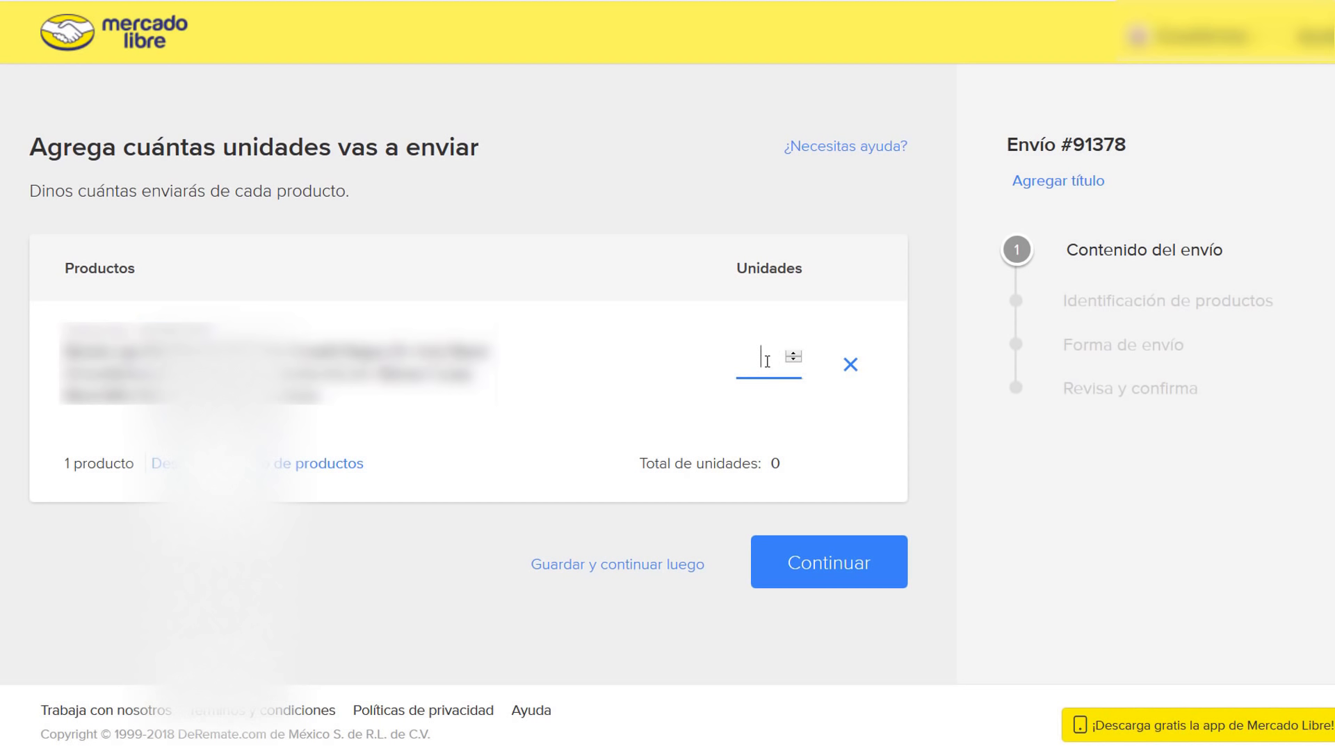
{"action": "type", "text": "50"}
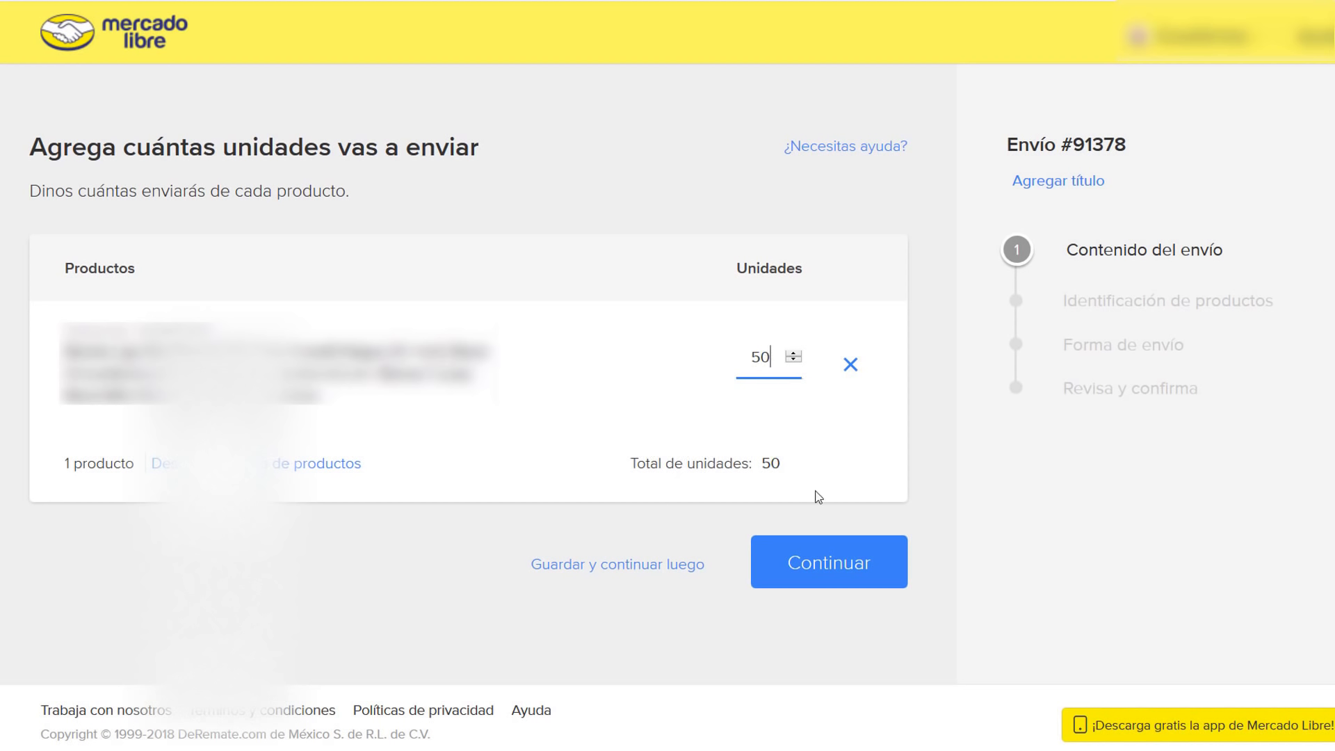
{"action": "left_click", "coordinate": [835, 570]}
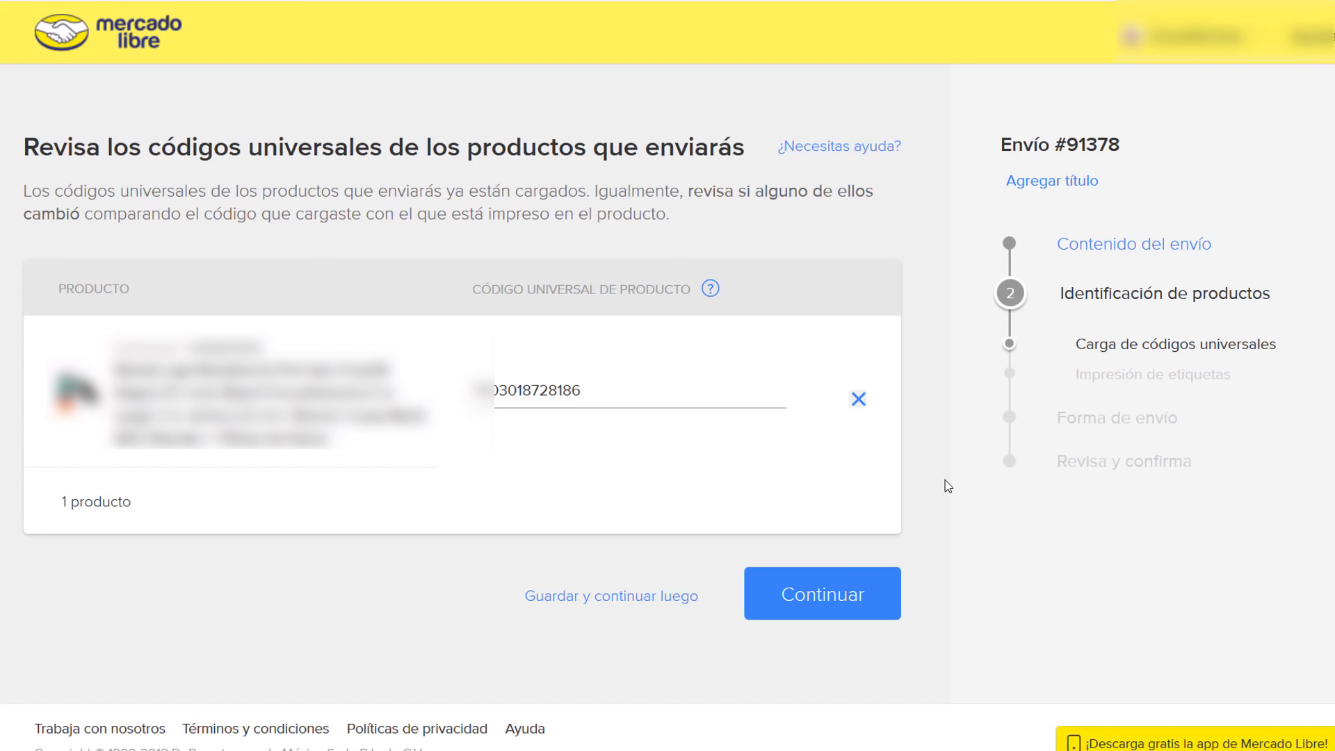
{"action": "left_click", "coordinate": [843, 599]}
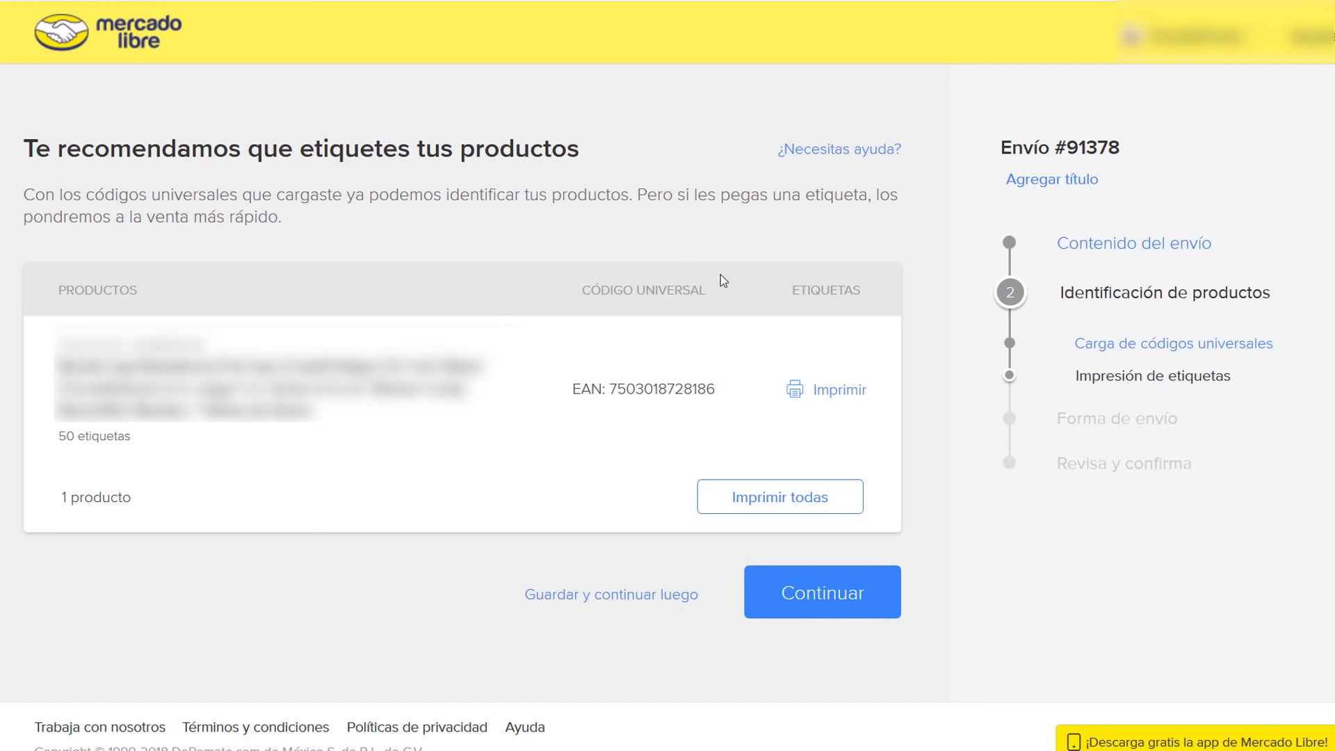
- Generate the product's 50 labels with the Impresora común method and cancel opening the resulting PDF
{"action": "left_click", "coordinate": [829, 393]}
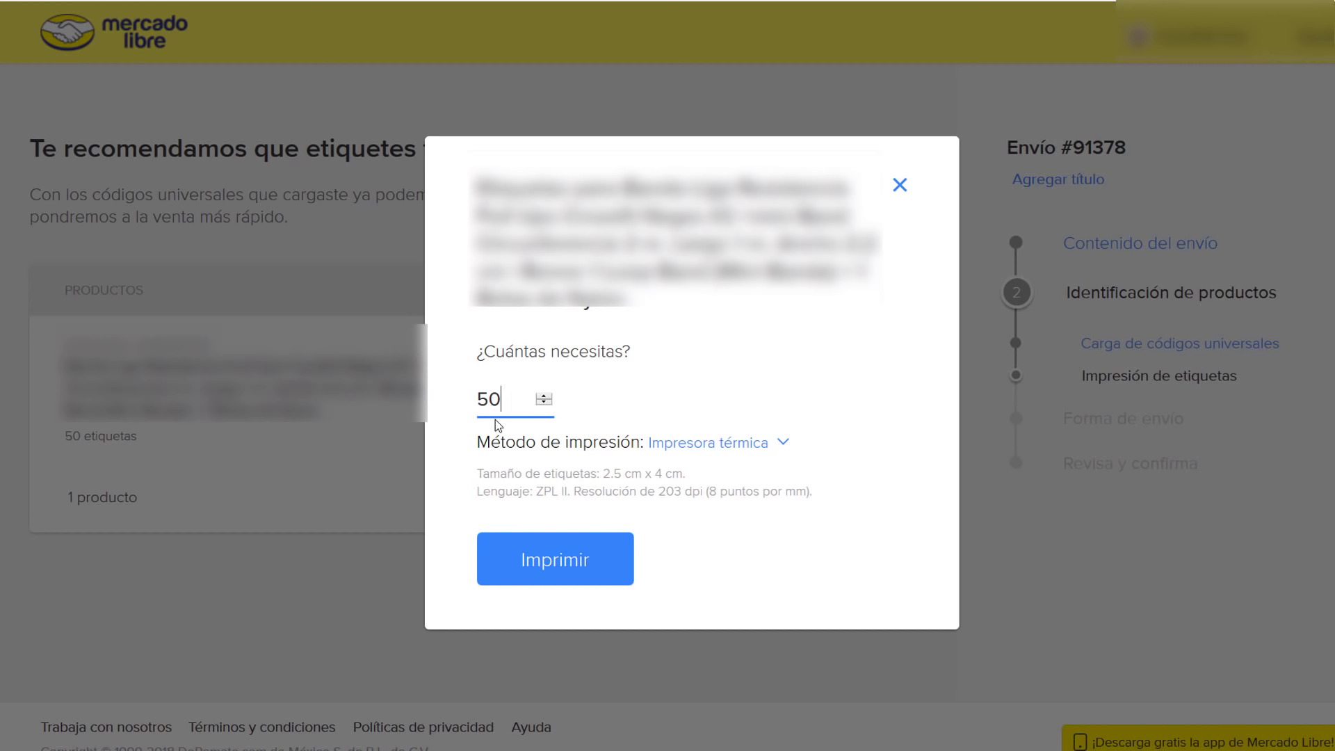
{"action": "left_click", "coordinate": [732, 445]}
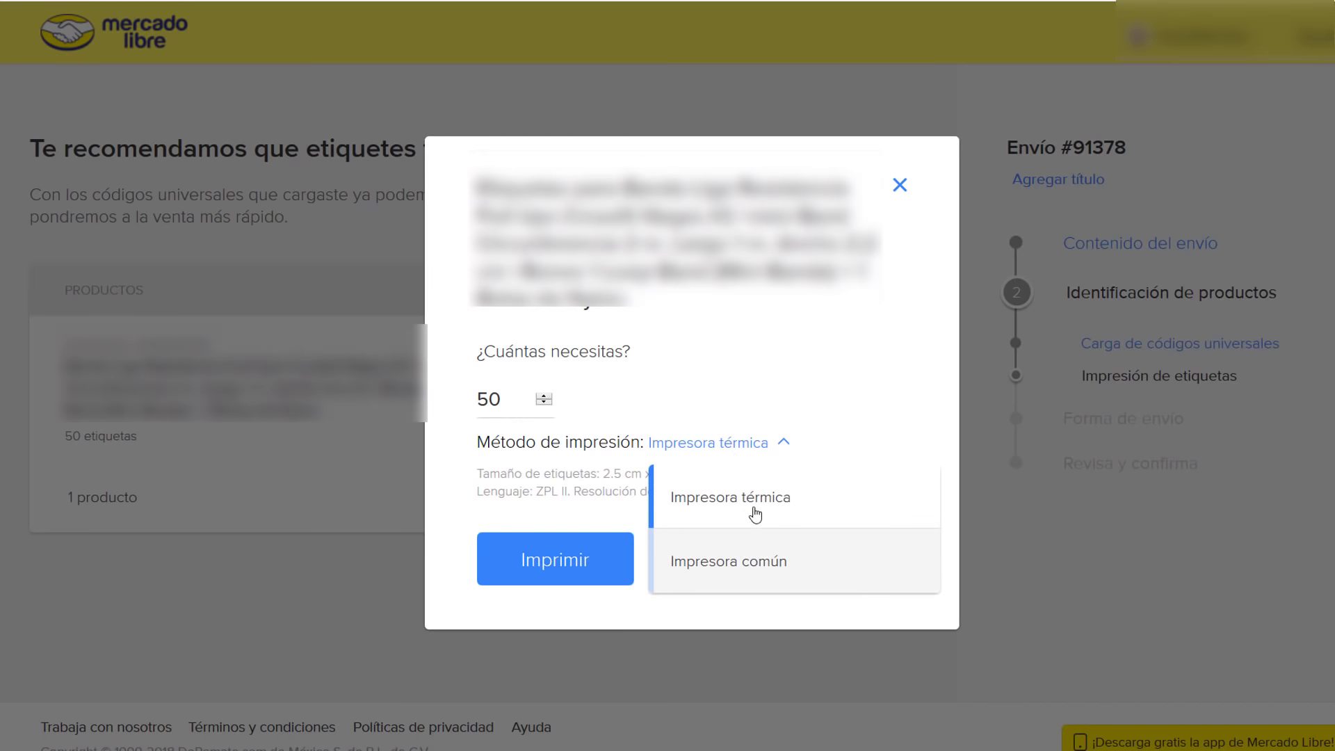
{"action": "left_click", "coordinate": [765, 565]}
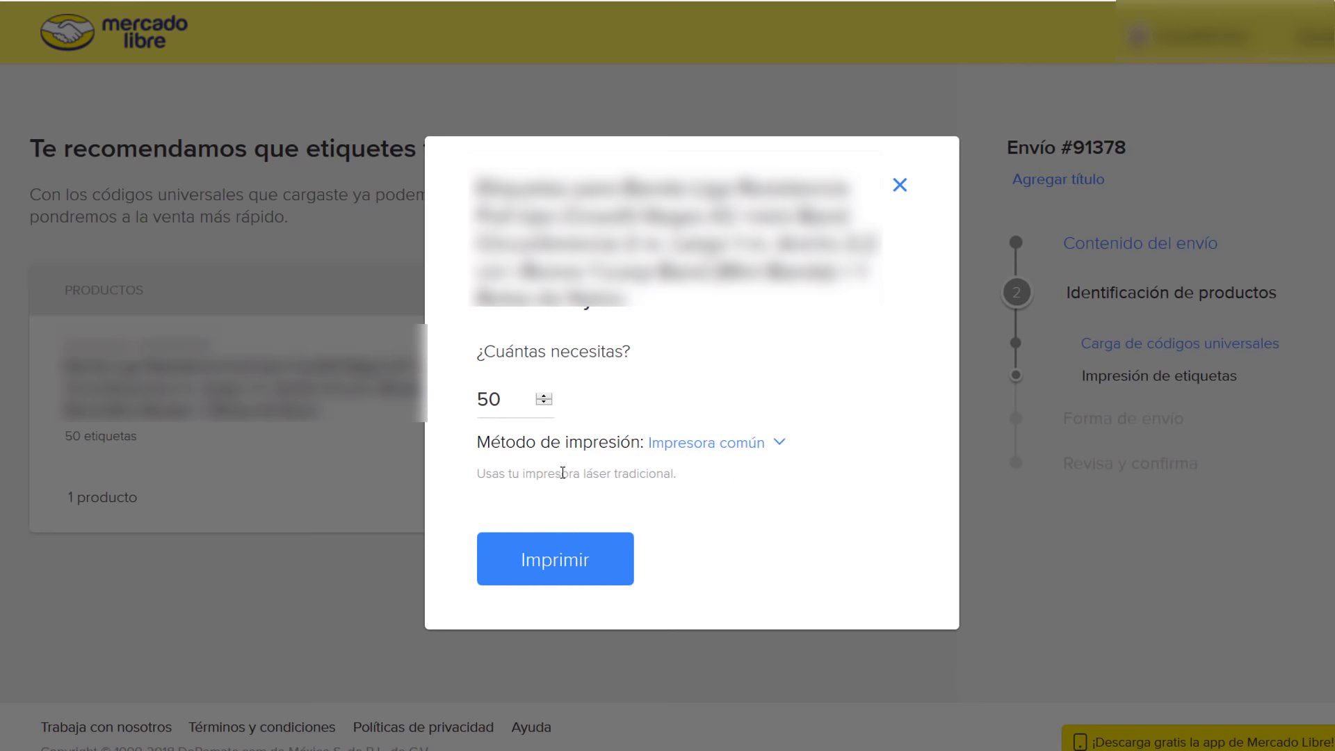
{"action": "left_click", "coordinate": [562, 567]}
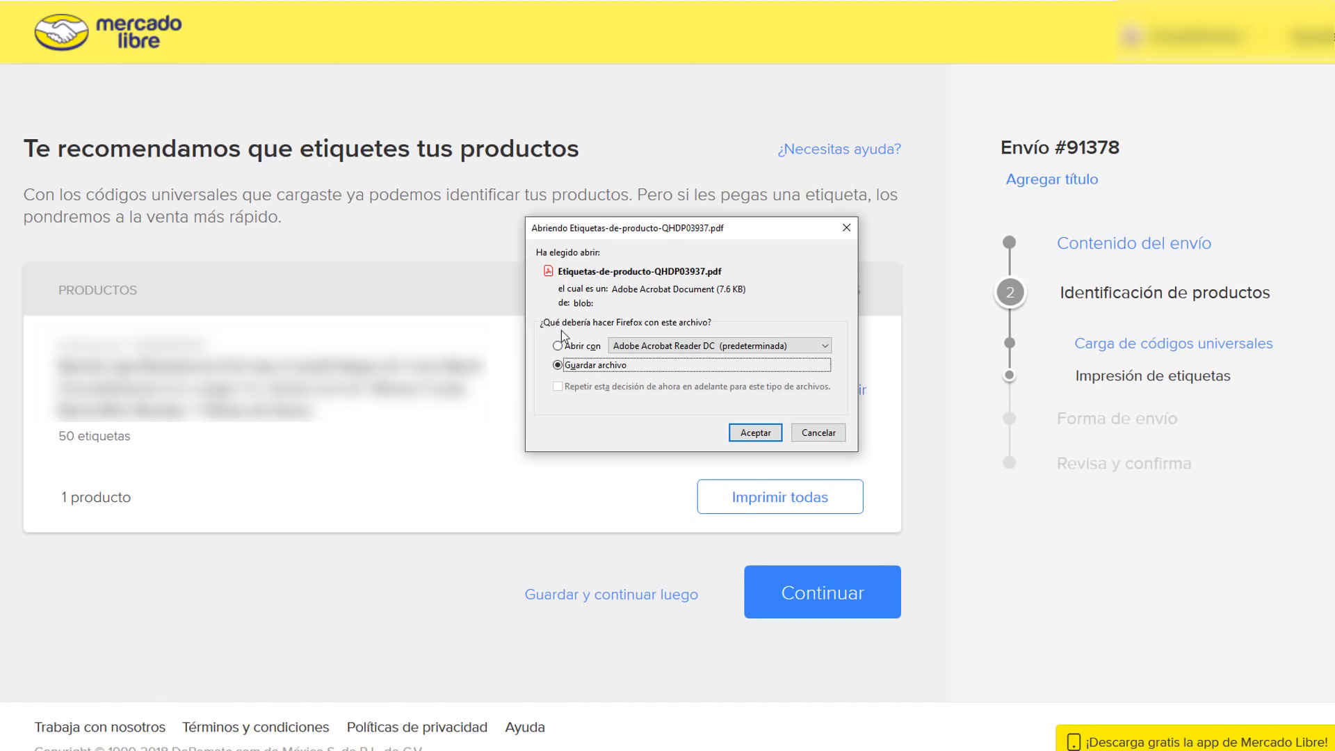
{"action": "left_click", "coordinate": [558, 346]}
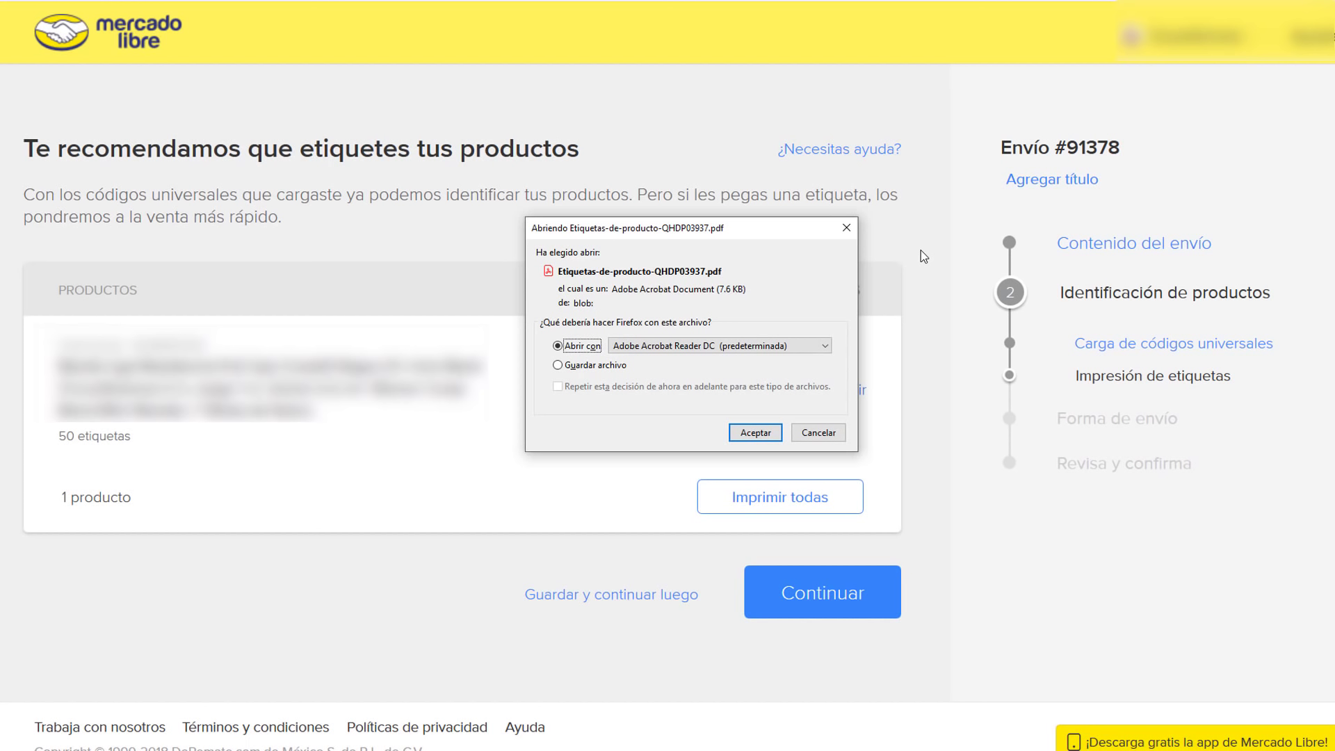
{"action": "left_click", "coordinate": [830, 437]}
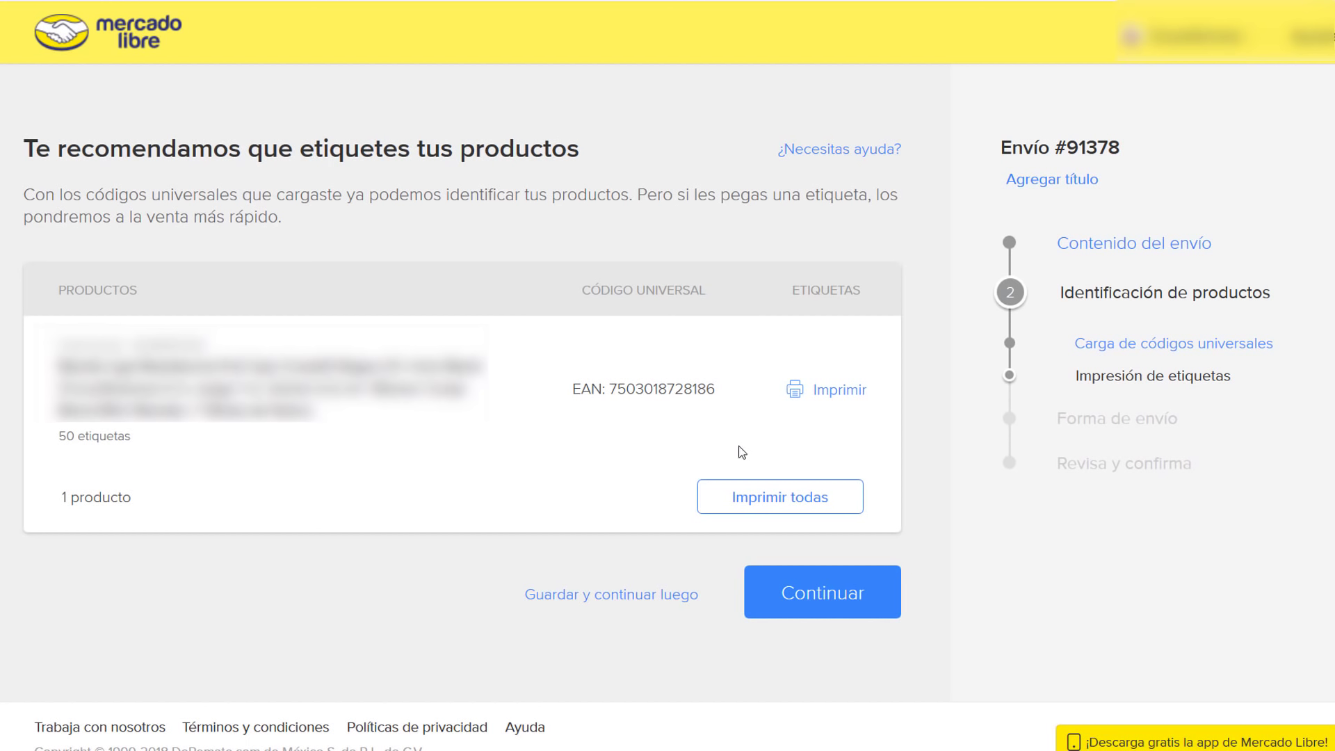
- Choose Envío por correo as the way to send the products to the warehouse and highlight the shipment number
{"action": "left_click", "coordinate": [828, 596]}
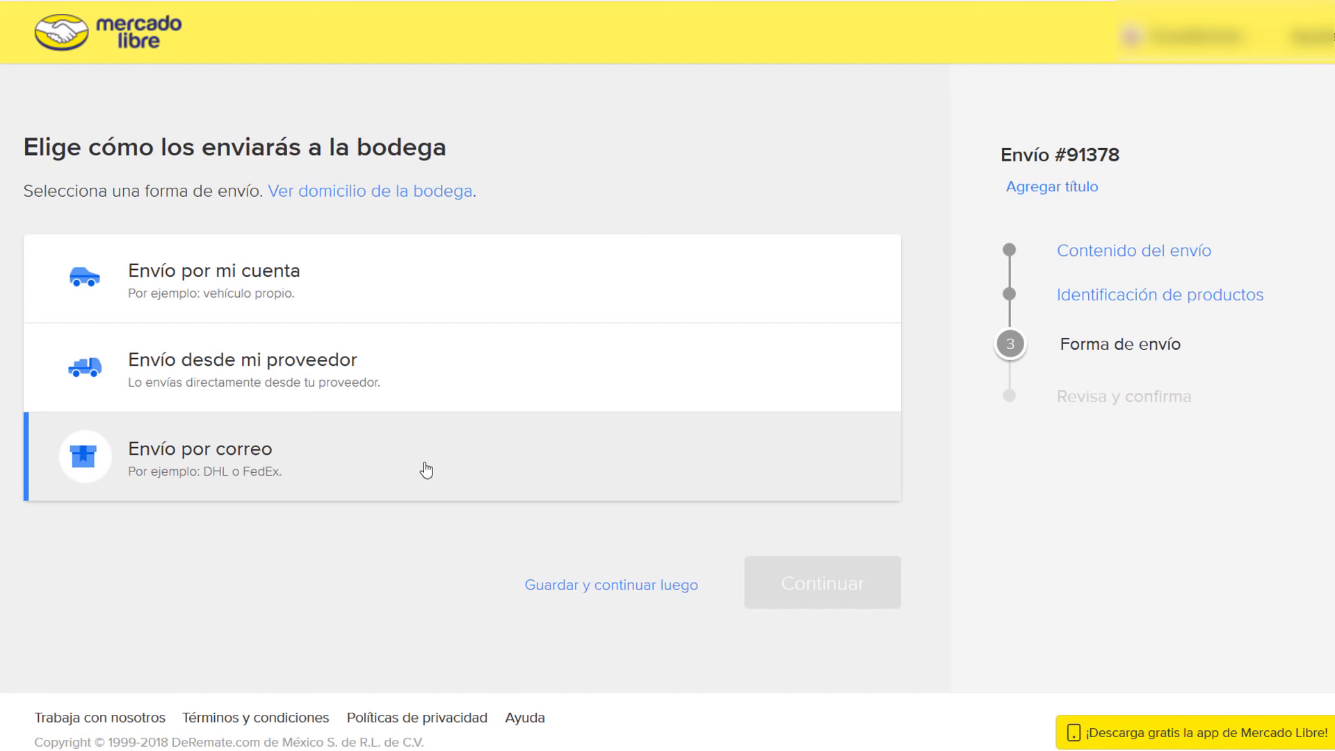
{"action": "left_click", "coordinate": [239, 463]}
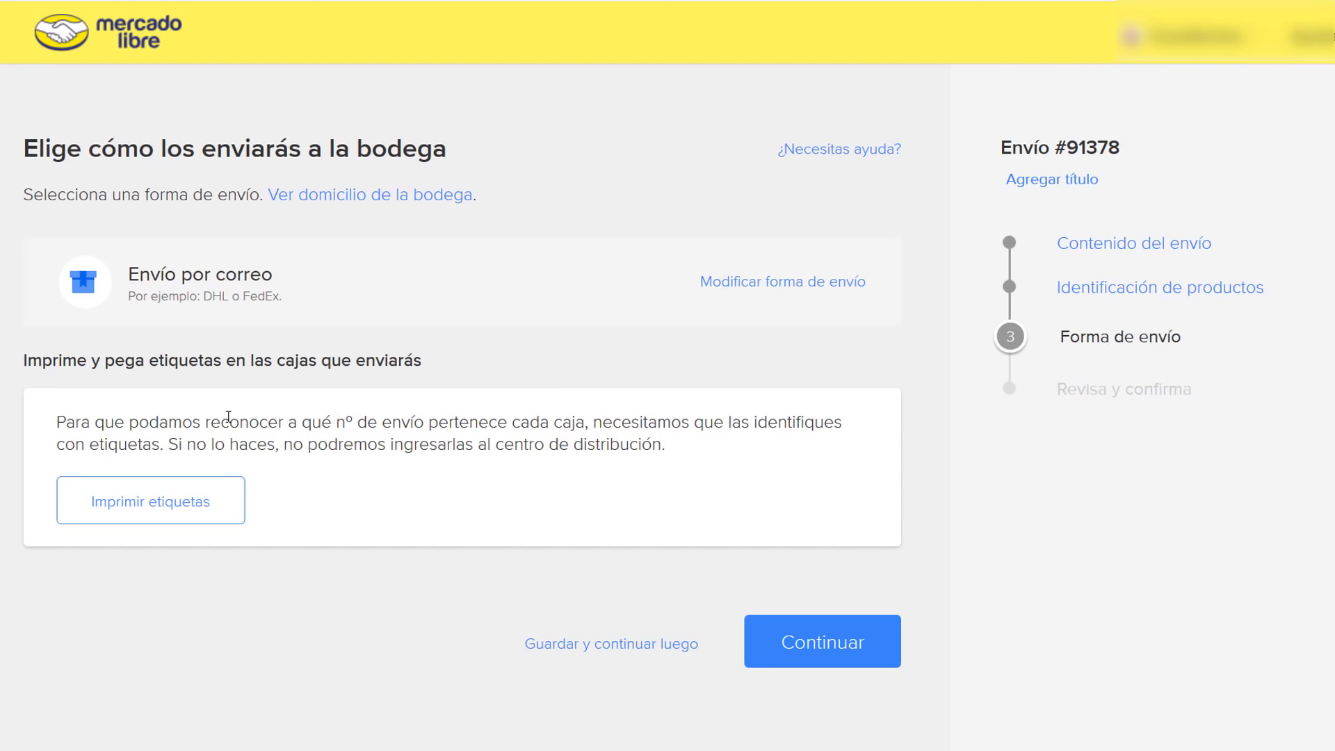
{"action": "left_click", "coordinate": [186, 505]}
{"action": "left_click", "coordinate": [171, 504]}
{"action": "left_click_drag", "start_coordinate": [1055, 149], "coordinate": [1119, 153]}
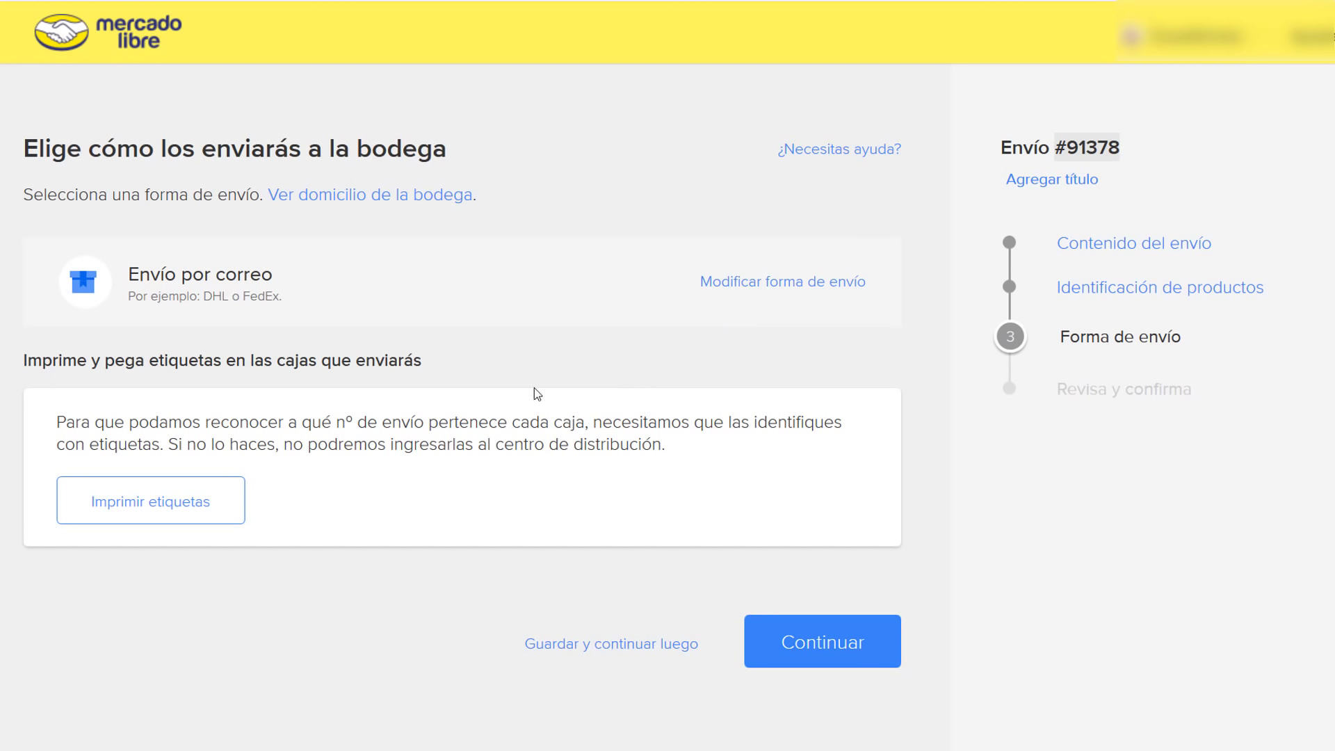
{"action": "left_click_drag", "start_coordinate": [1056, 147], "coordinate": [1121, 148]}
{"action": "left_click_drag", "start_coordinate": [999, 147], "coordinate": [1121, 146]}
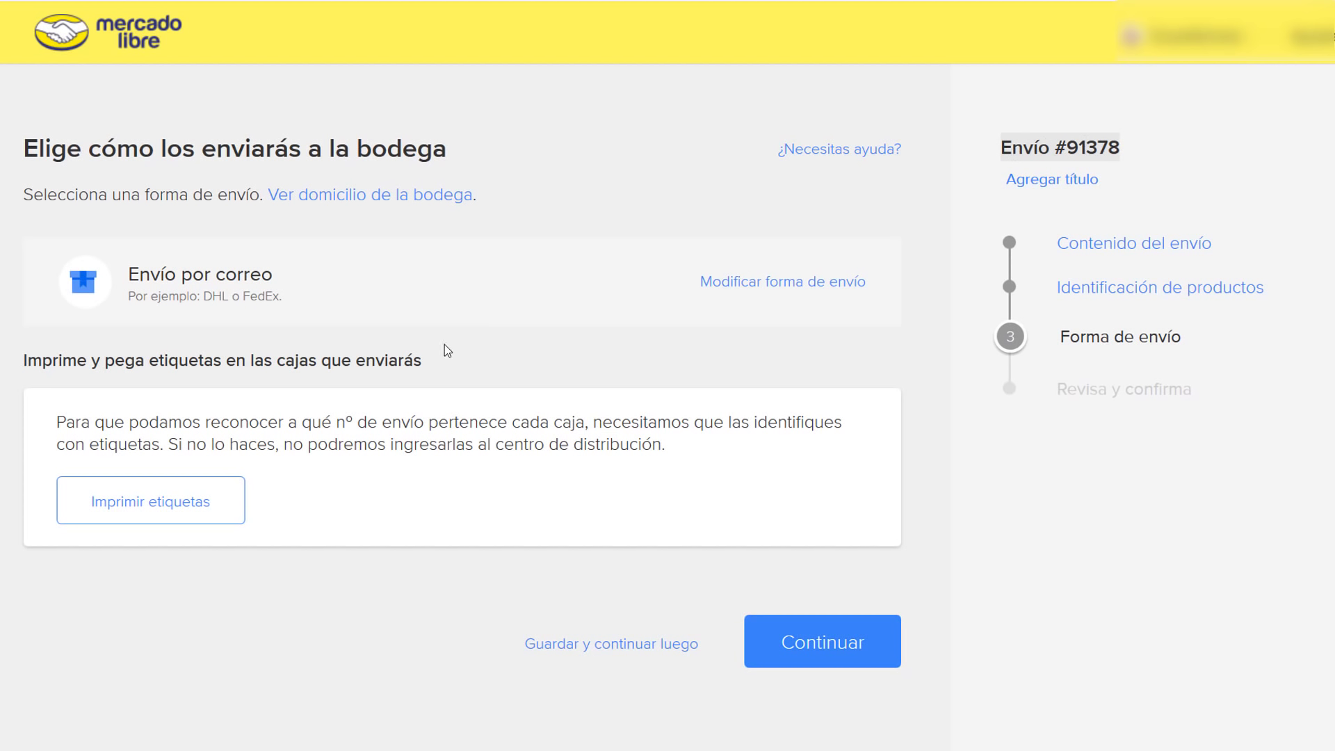
- Generate 2 box labels with the Impresora común method and open the resulting PDF in Adobe Acrobat Reader DC
{"action": "left_click", "coordinate": [180, 502]}
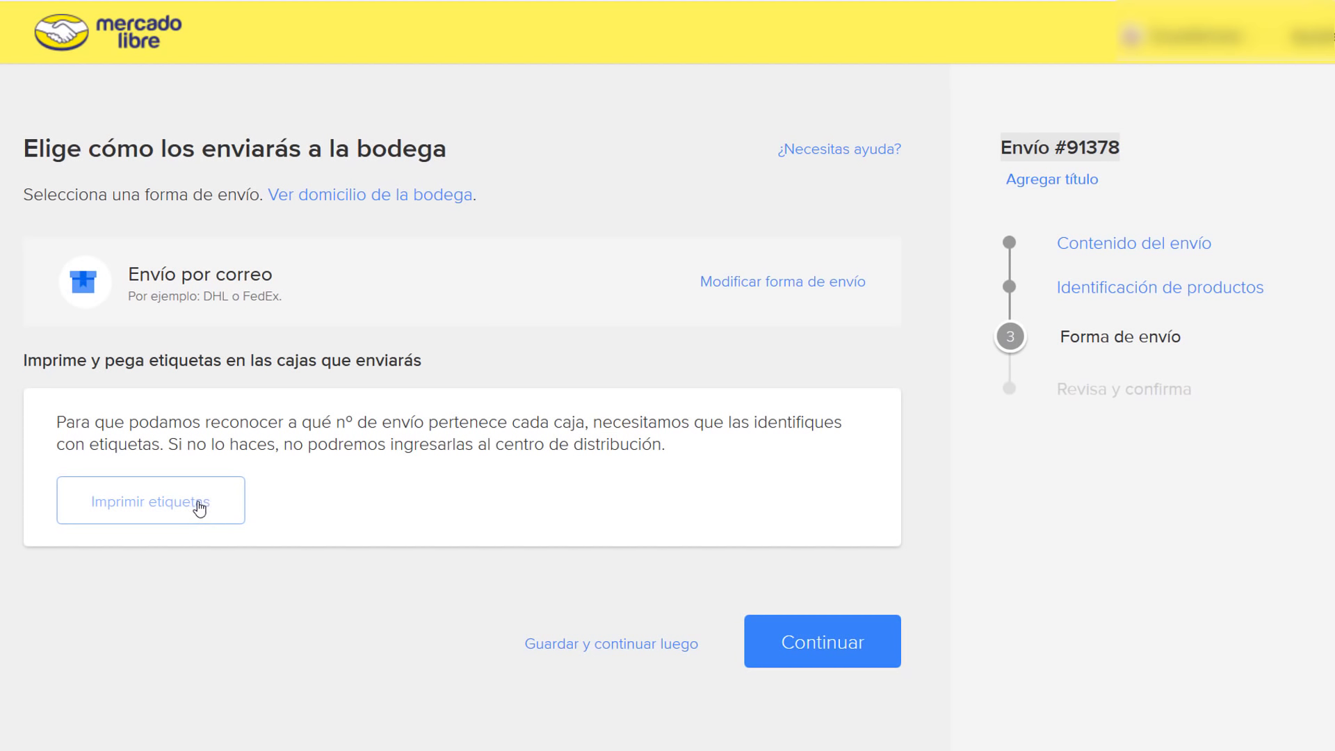
{"action": "left_click", "coordinate": [200, 508]}
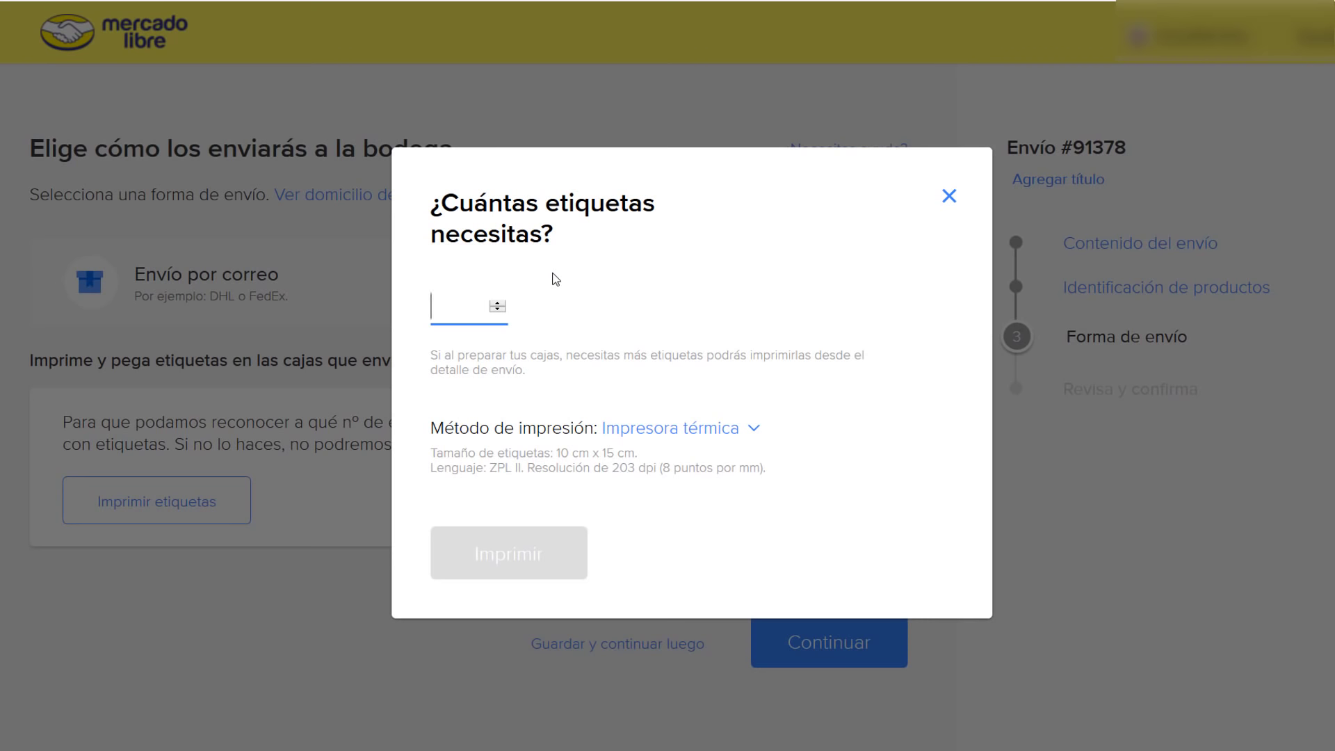
{"action": "type", "text": "2"}
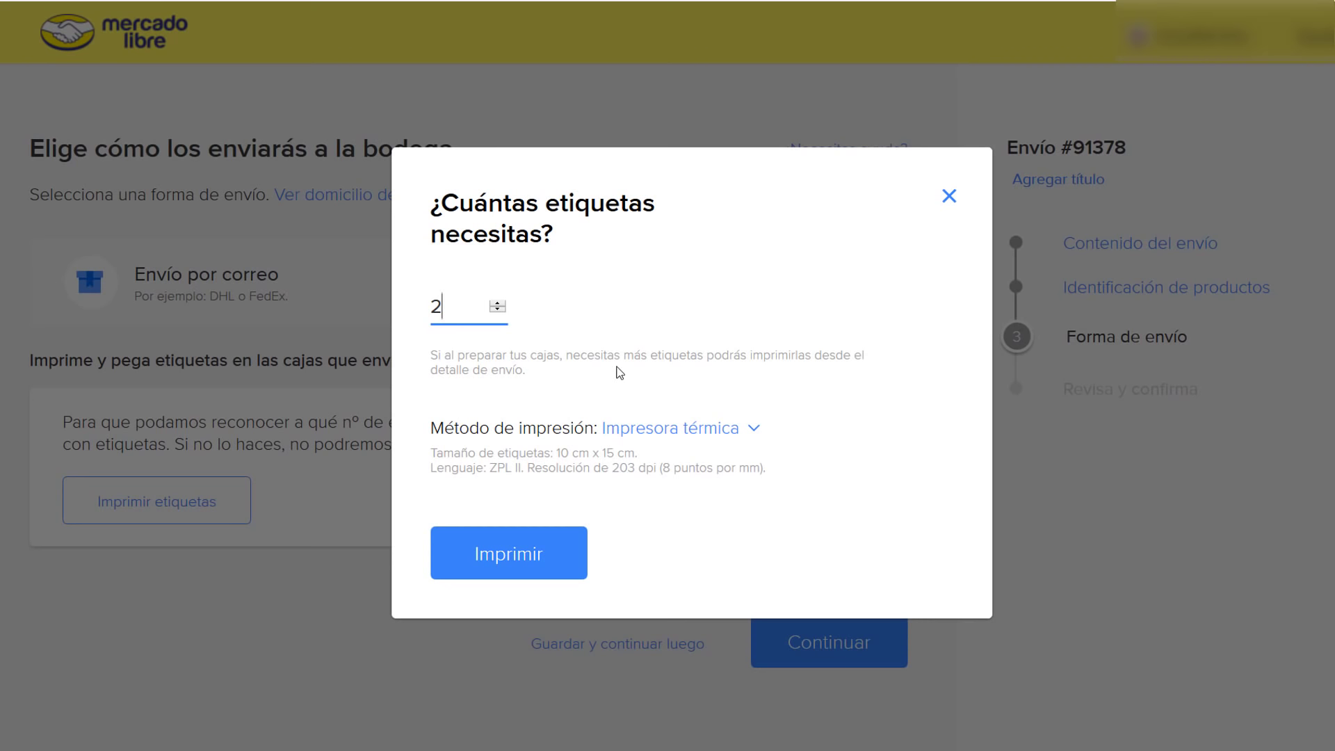
{"action": "left_click", "coordinate": [670, 428]}
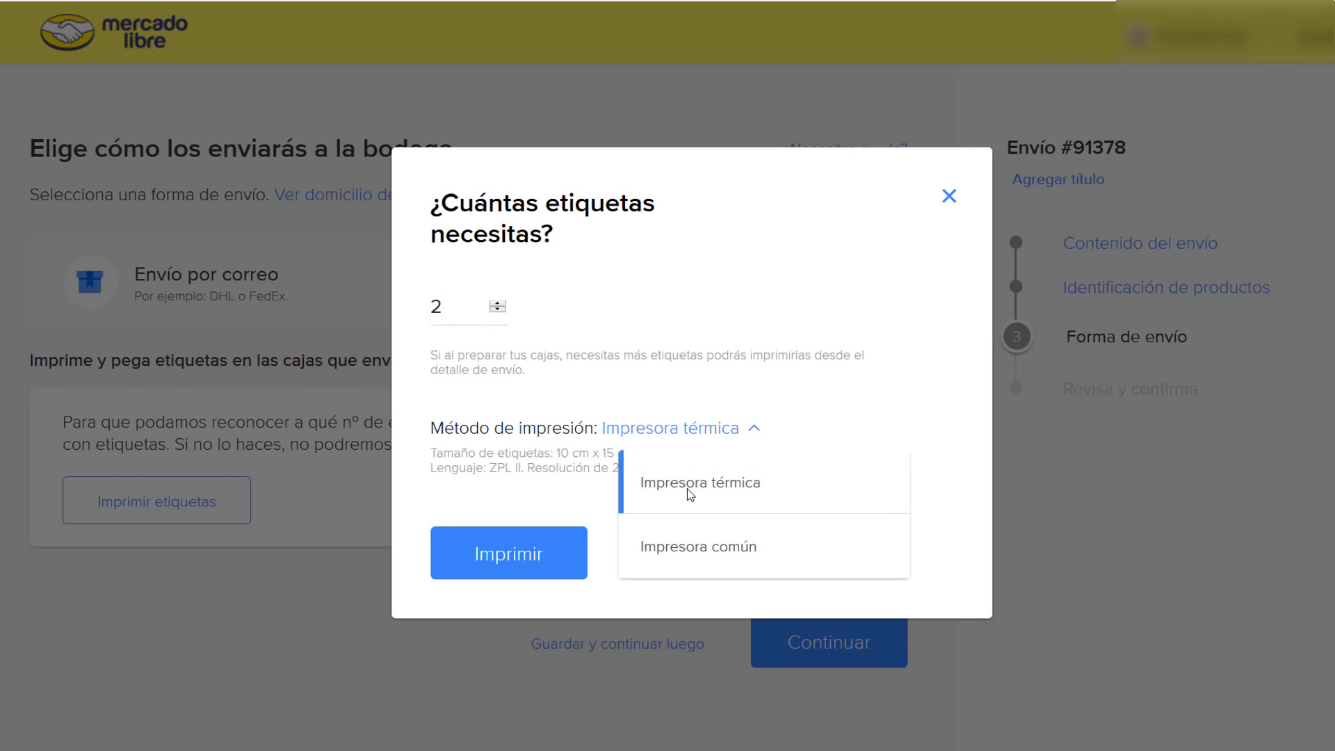
{"action": "left_click", "coordinate": [706, 550]}
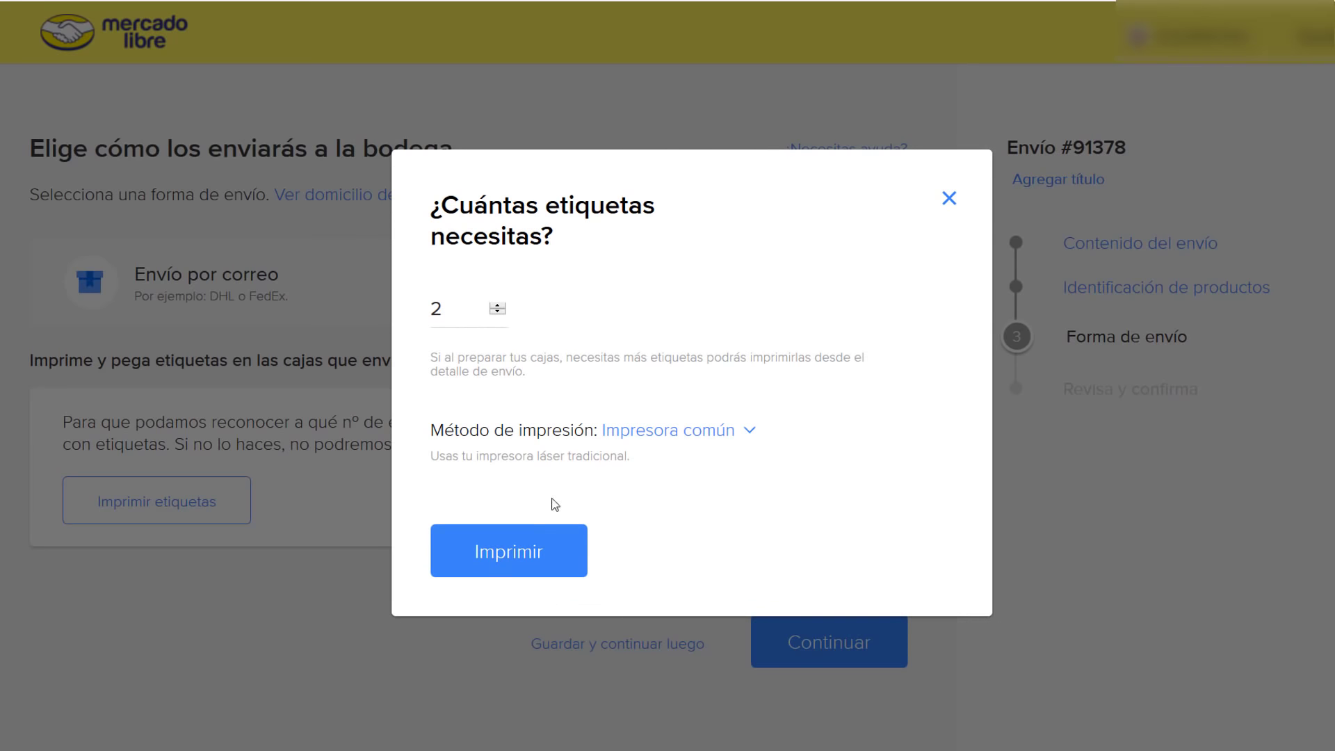
{"action": "left_click", "coordinate": [530, 553]}
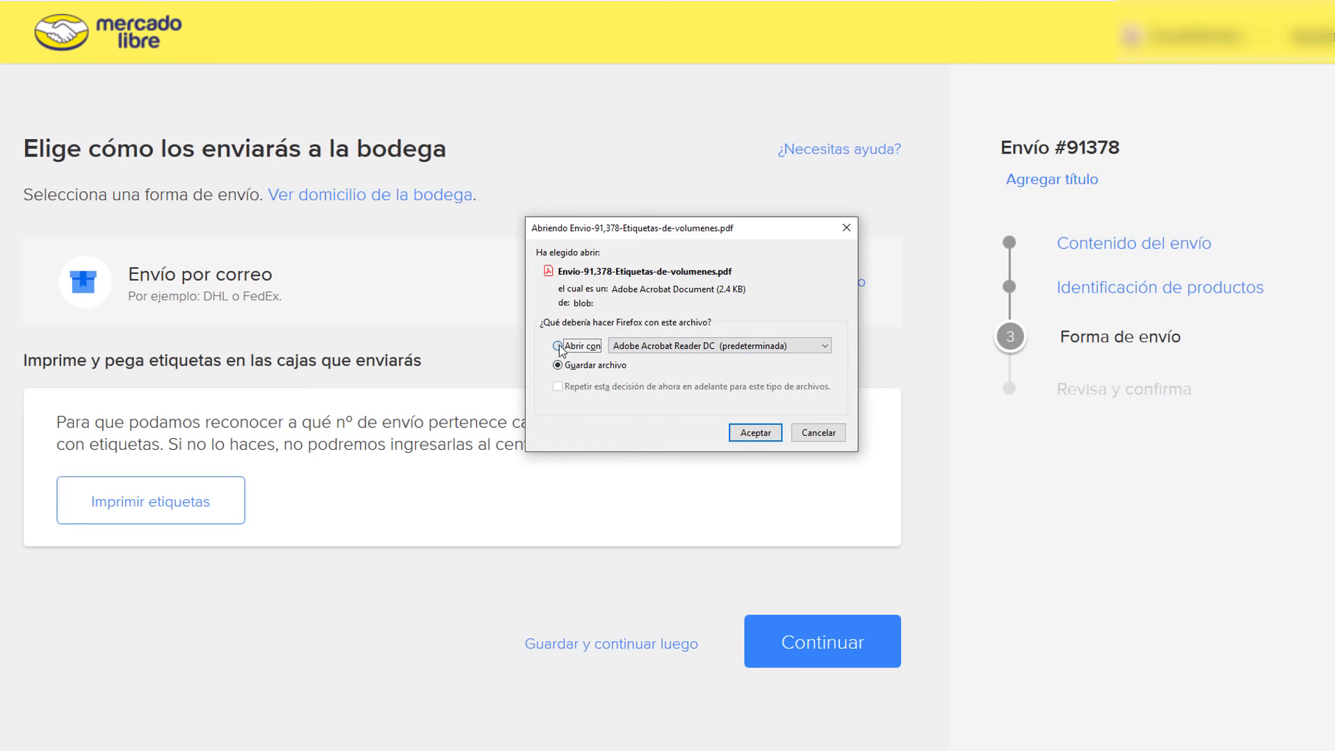
{"action": "left_click", "coordinate": [558, 346]}
{"action": "left_click", "coordinate": [756, 434]}
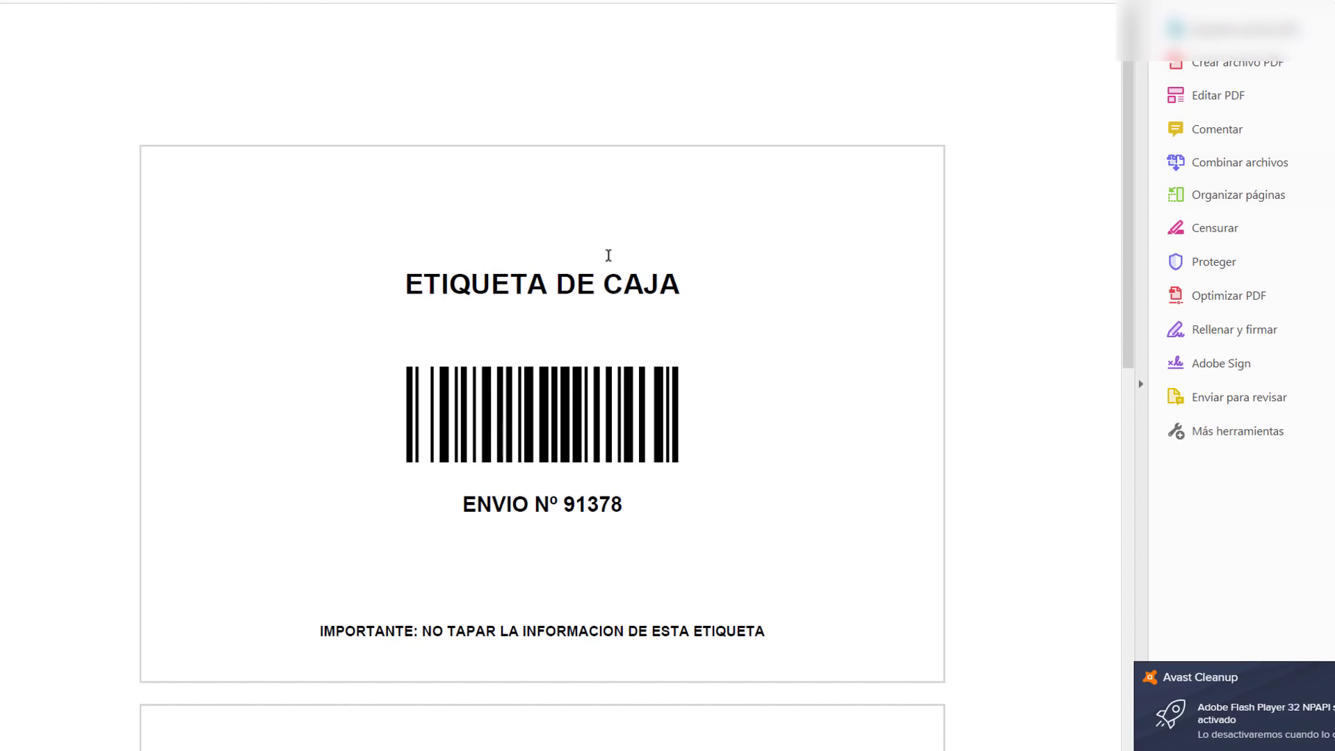
- Examine both box labels in the PDF and highlight the shipment number on the first one
{"action": "scroll", "coordinate": [608, 255], "scroll_direction": "down", "scroll_amount": 1}
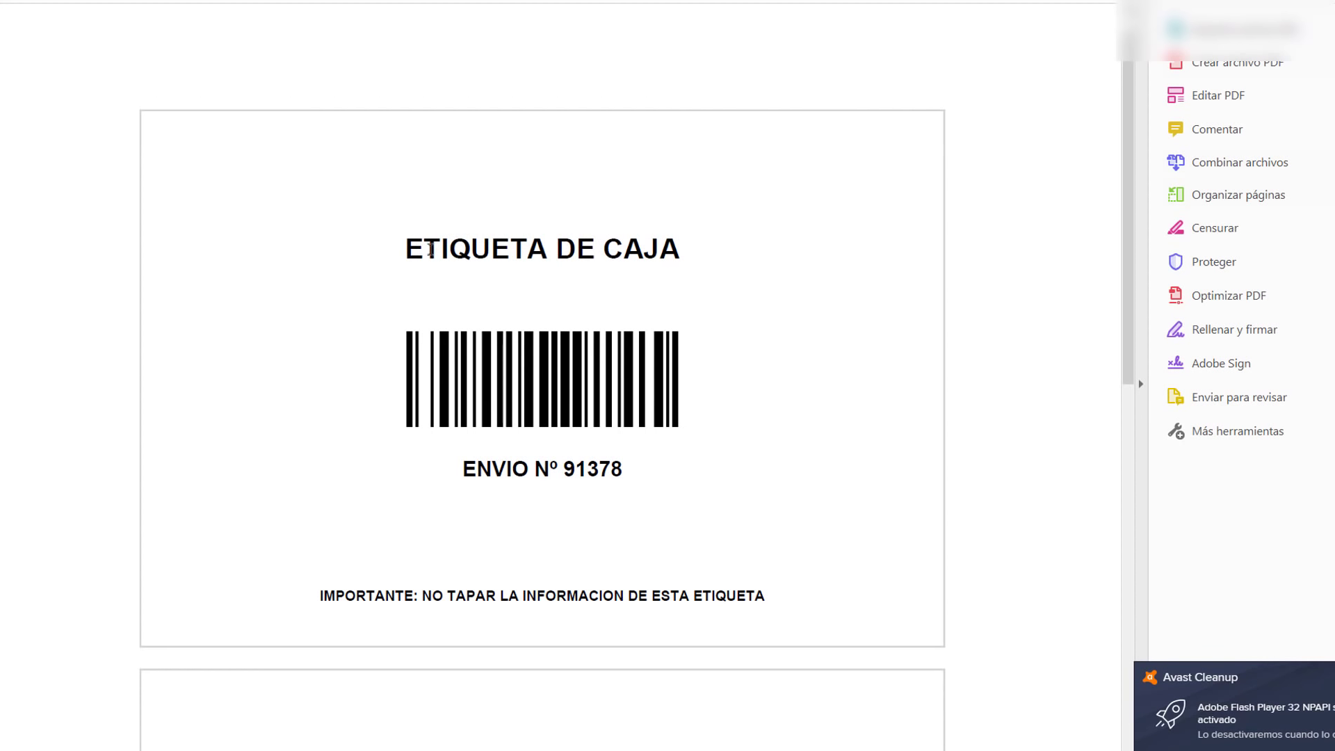
{"action": "scroll", "coordinate": [503, 259], "scroll_direction": "down", "scroll_amount": 1}
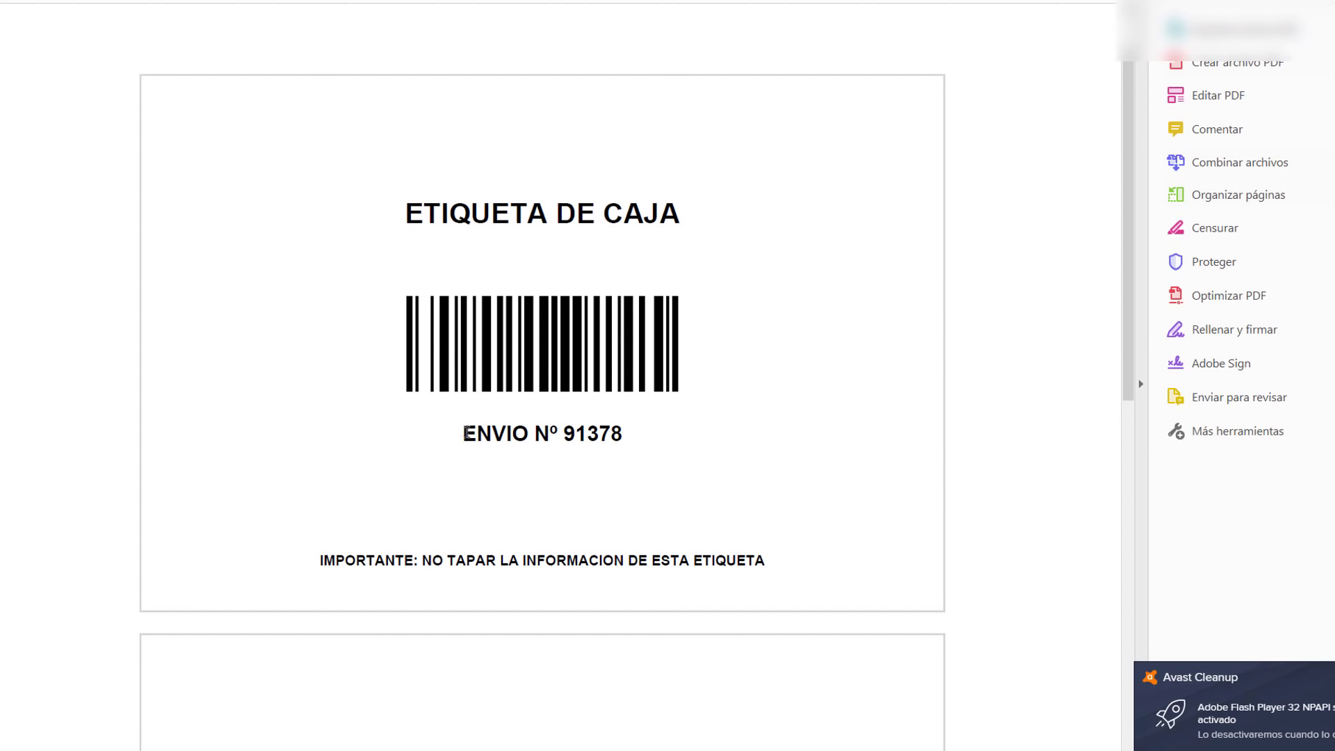
{"action": "left_click_drag", "start_coordinate": [462, 434], "coordinate": [604, 436]}
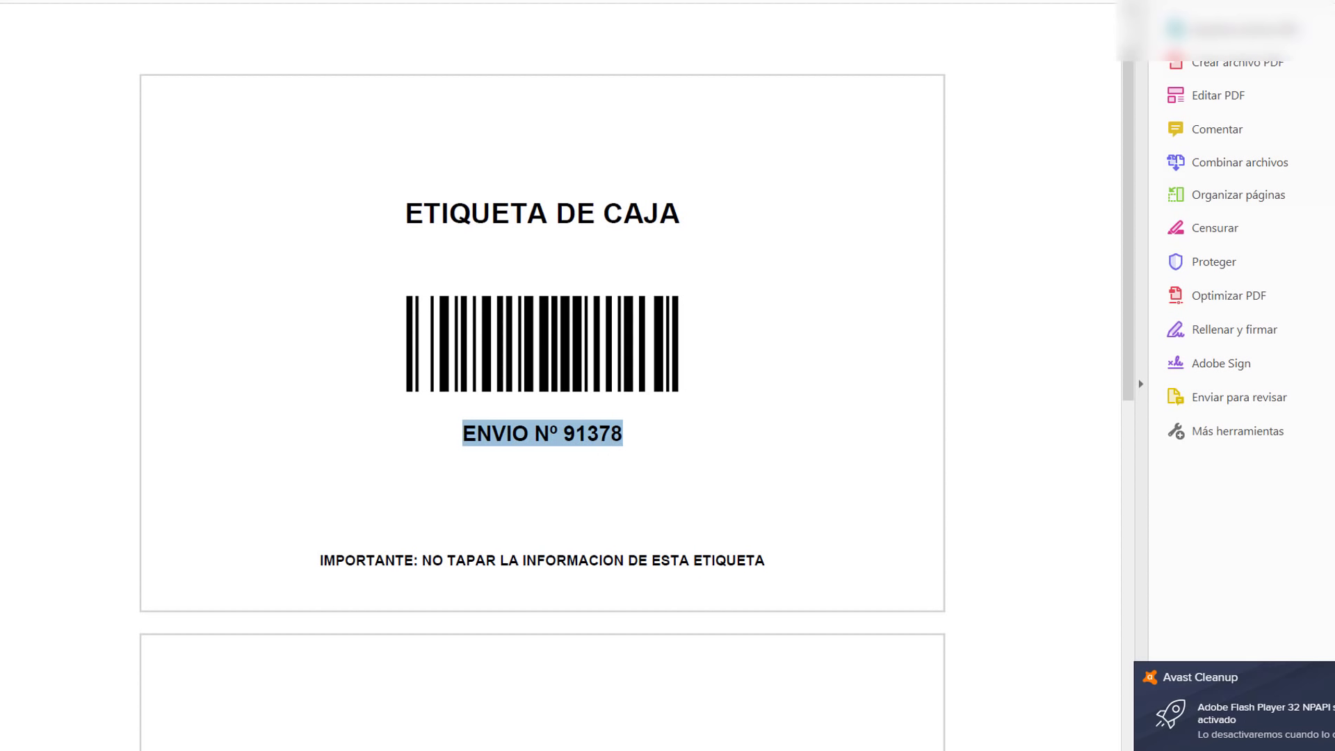
{"action": "scroll", "coordinate": [655, 390], "scroll_direction": "down", "scroll_amount": 3}
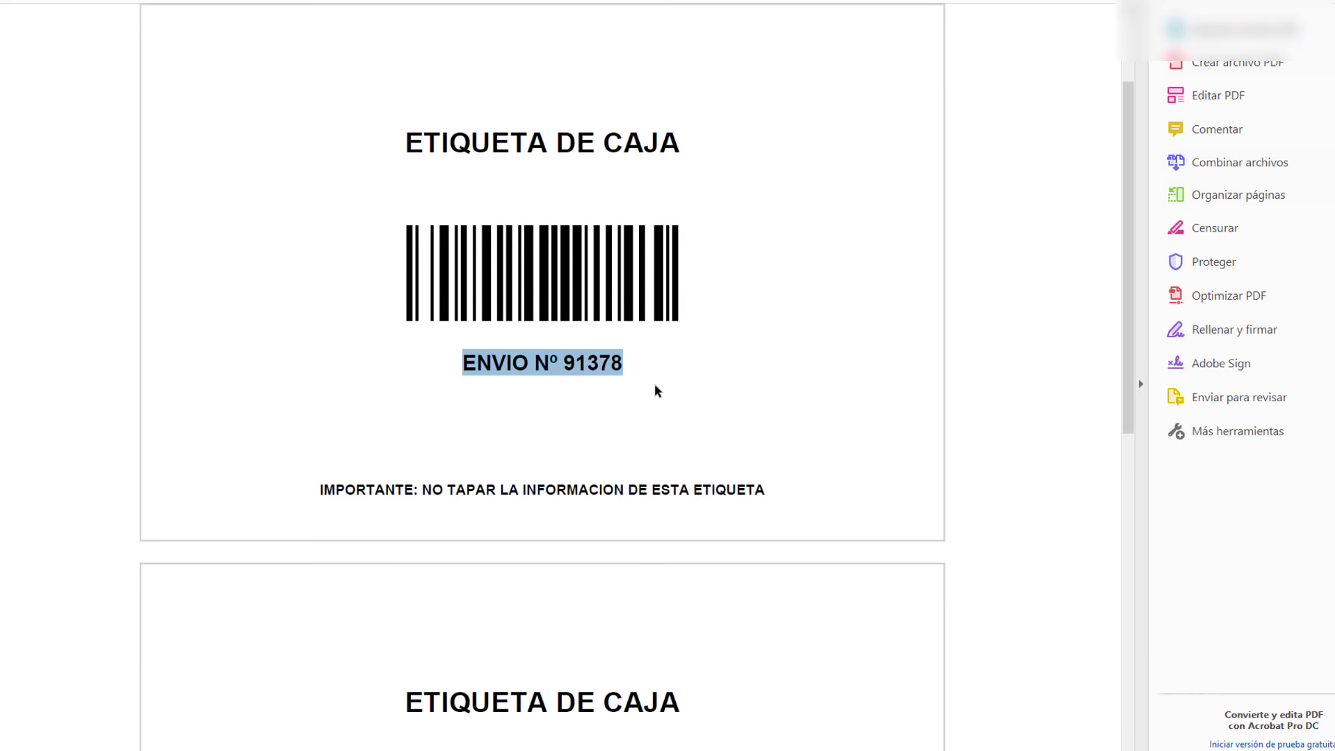
{"action": "scroll", "coordinate": [656, 398], "scroll_direction": "down", "scroll_amount": 6}
{"action": "scroll", "coordinate": [655, 399], "scroll_direction": "up", "scroll_amount": 3}
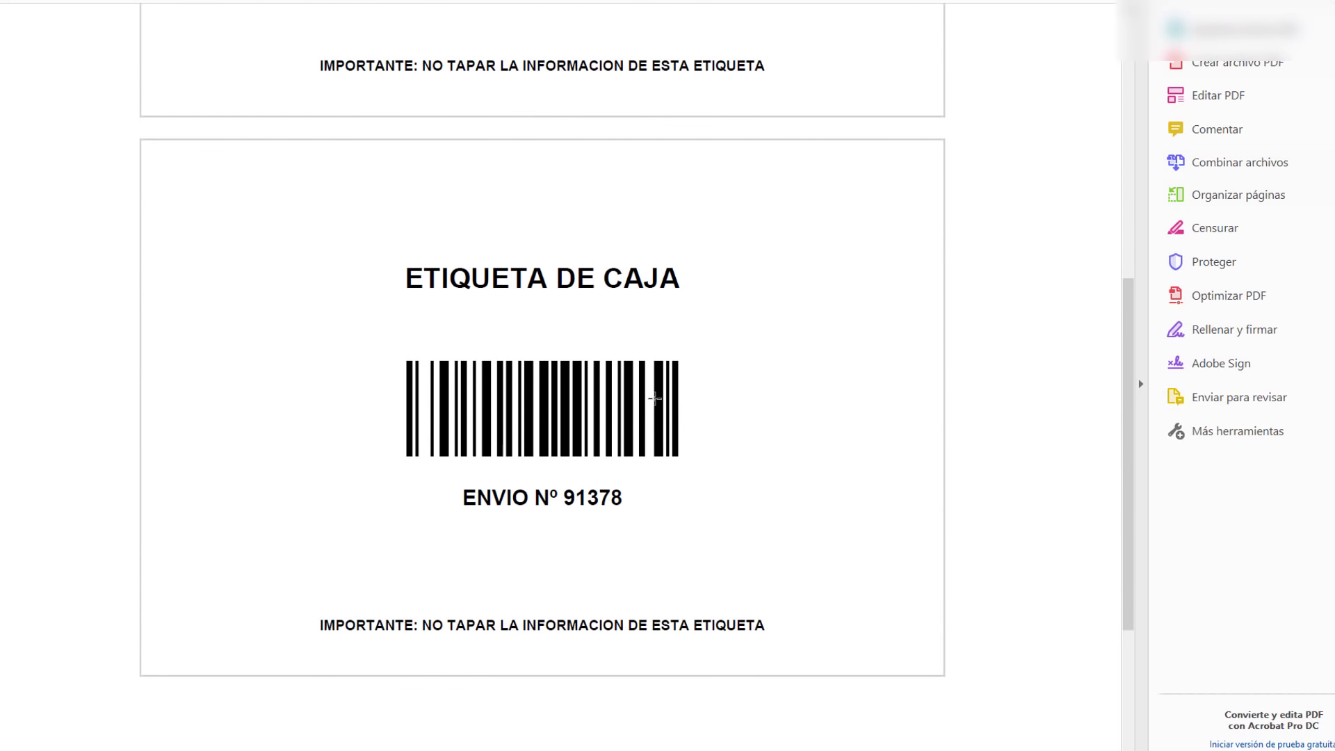
{"action": "scroll", "coordinate": [655, 400], "scroll_direction": "up", "scroll_amount": 5}
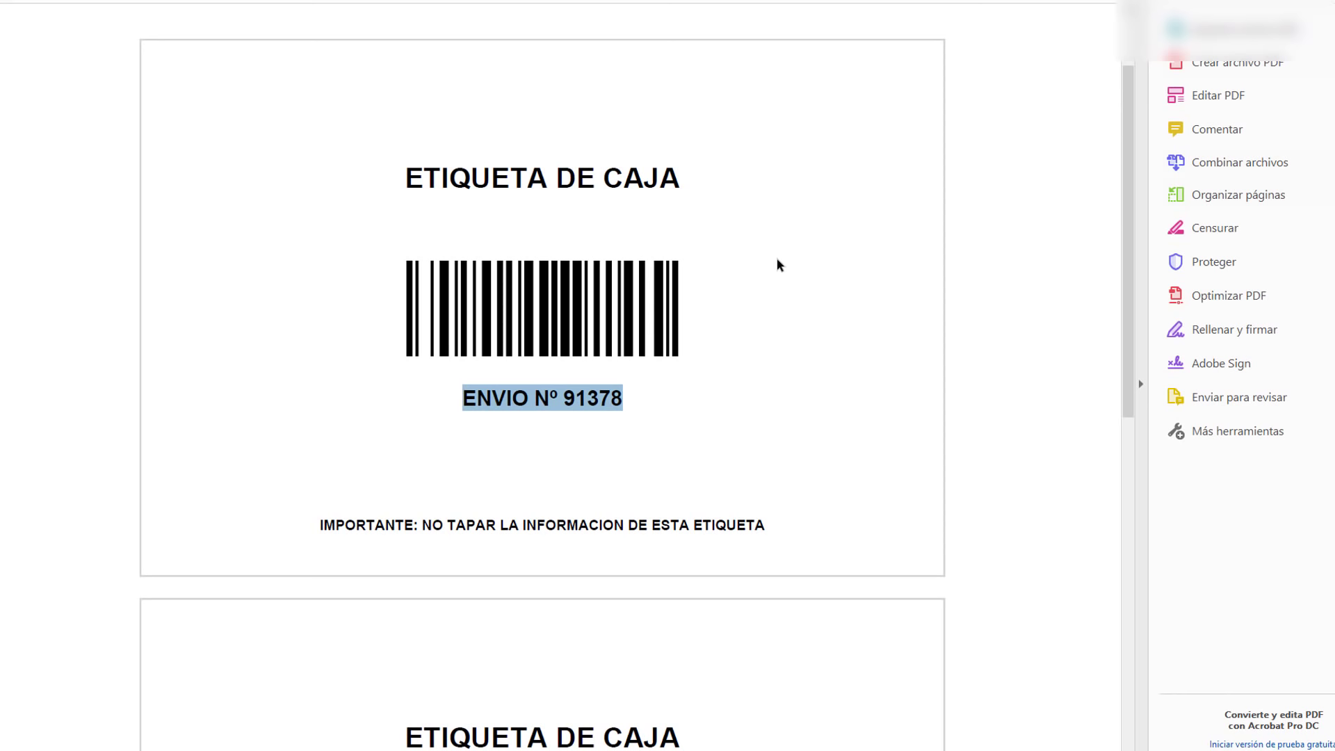
{"action": "scroll", "coordinate": [775, 267], "scroll_direction": "down", "scroll_amount": 3}
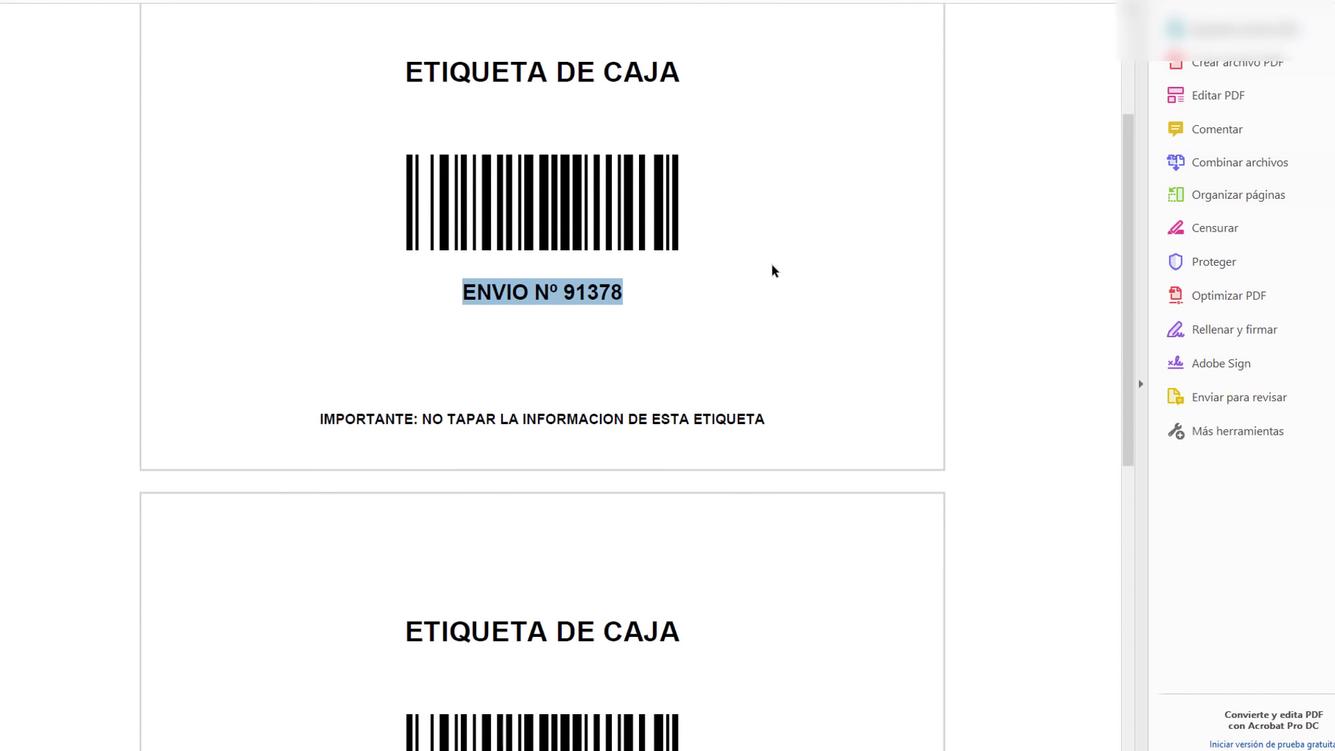
{"action": "scroll", "coordinate": [775, 275], "scroll_direction": "down", "scroll_amount": 1}
{"action": "scroll", "coordinate": [775, 275], "scroll_direction": "down", "scroll_amount": 4}
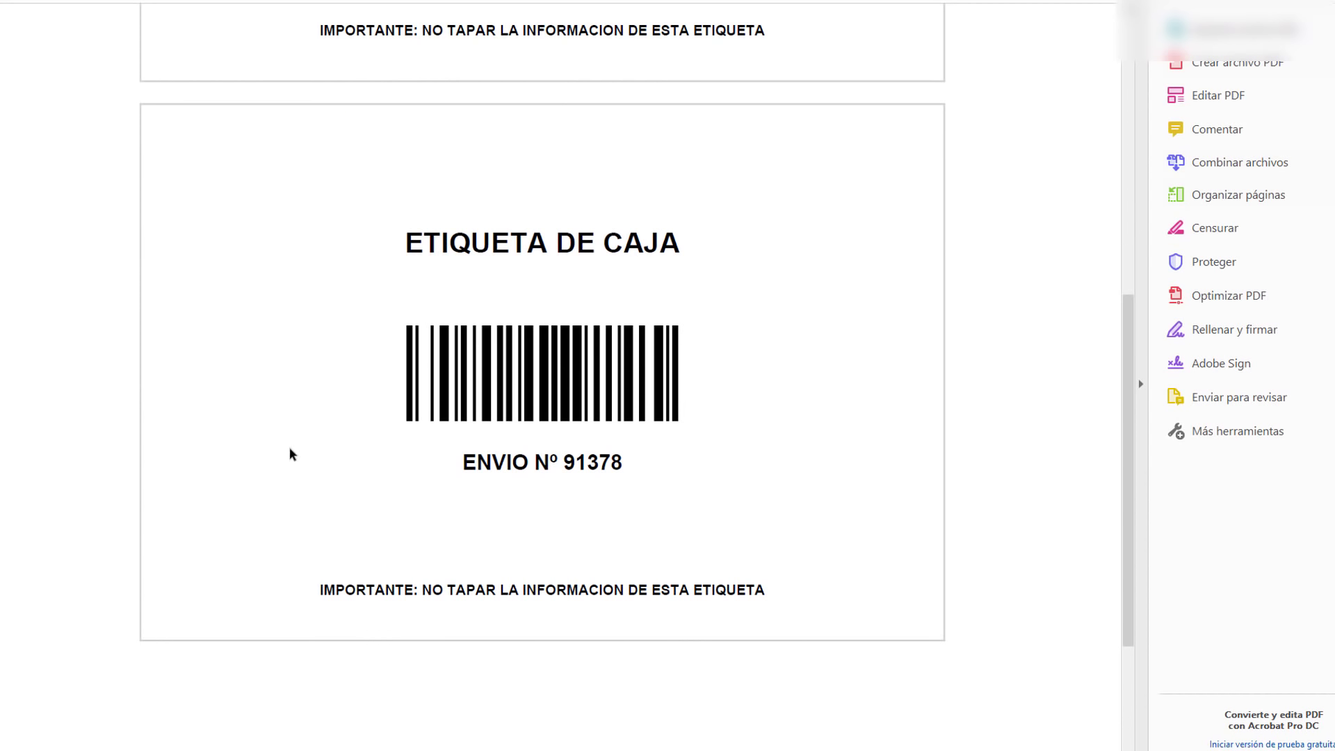
{"action": "scroll", "coordinate": [674, 422], "scroll_direction": "up", "scroll_amount": 2}
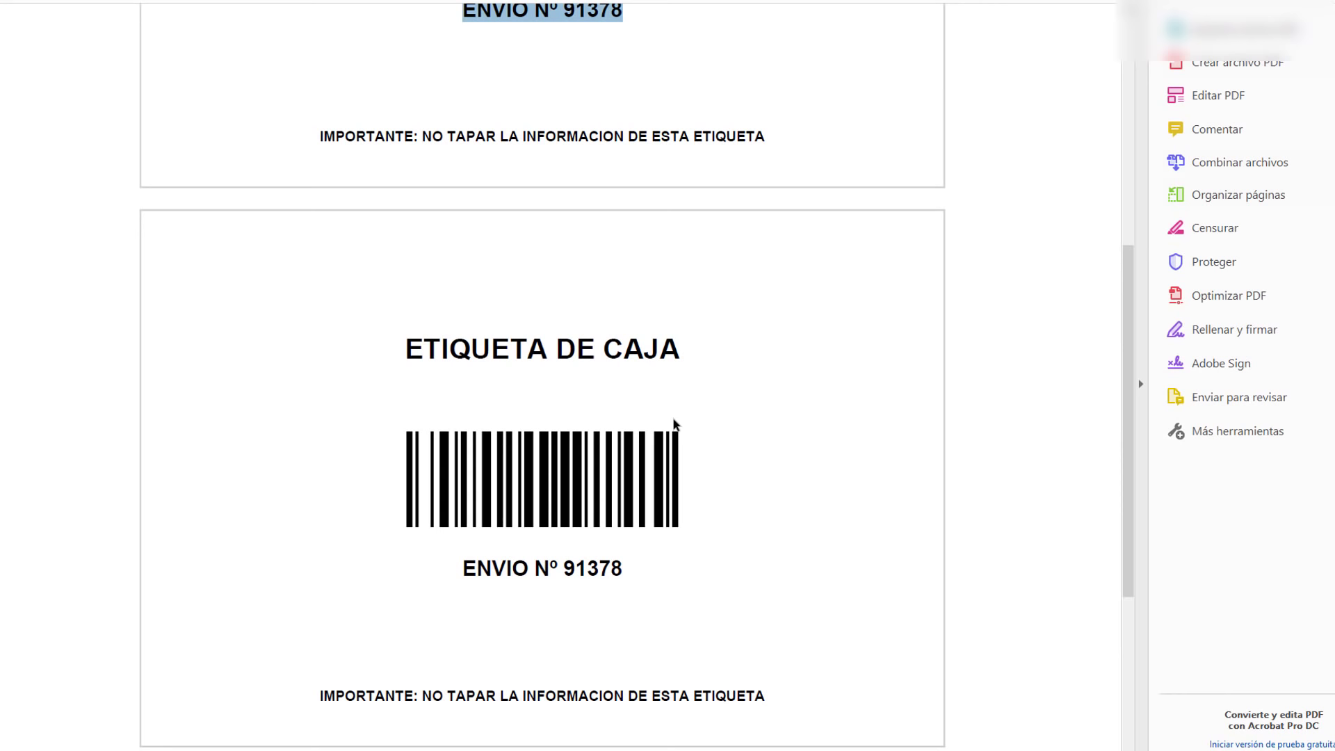
{"action": "scroll", "coordinate": [674, 423], "scroll_direction": "up", "scroll_amount": 1}
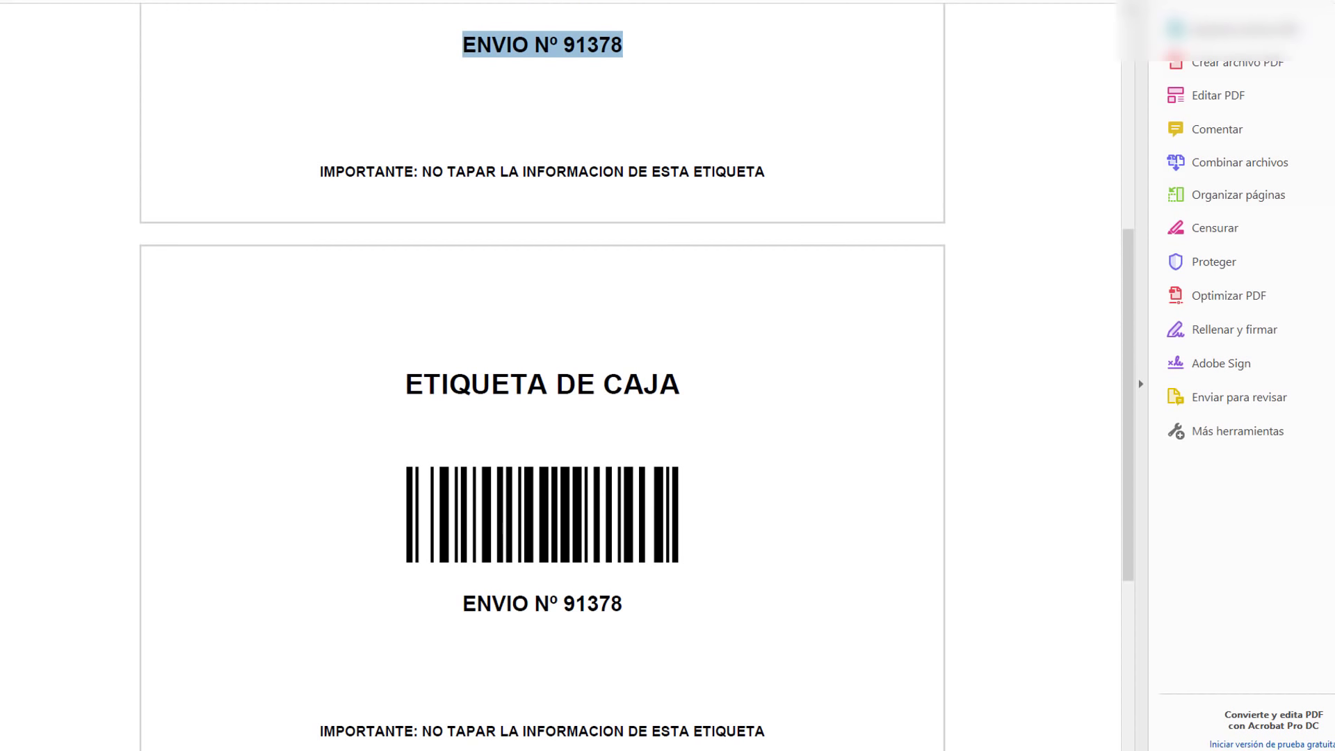
- Switch back to the Mercado Libre shipment, continue to its final review, and confirm it
{"action": "key", "text": "alt+Tab"}
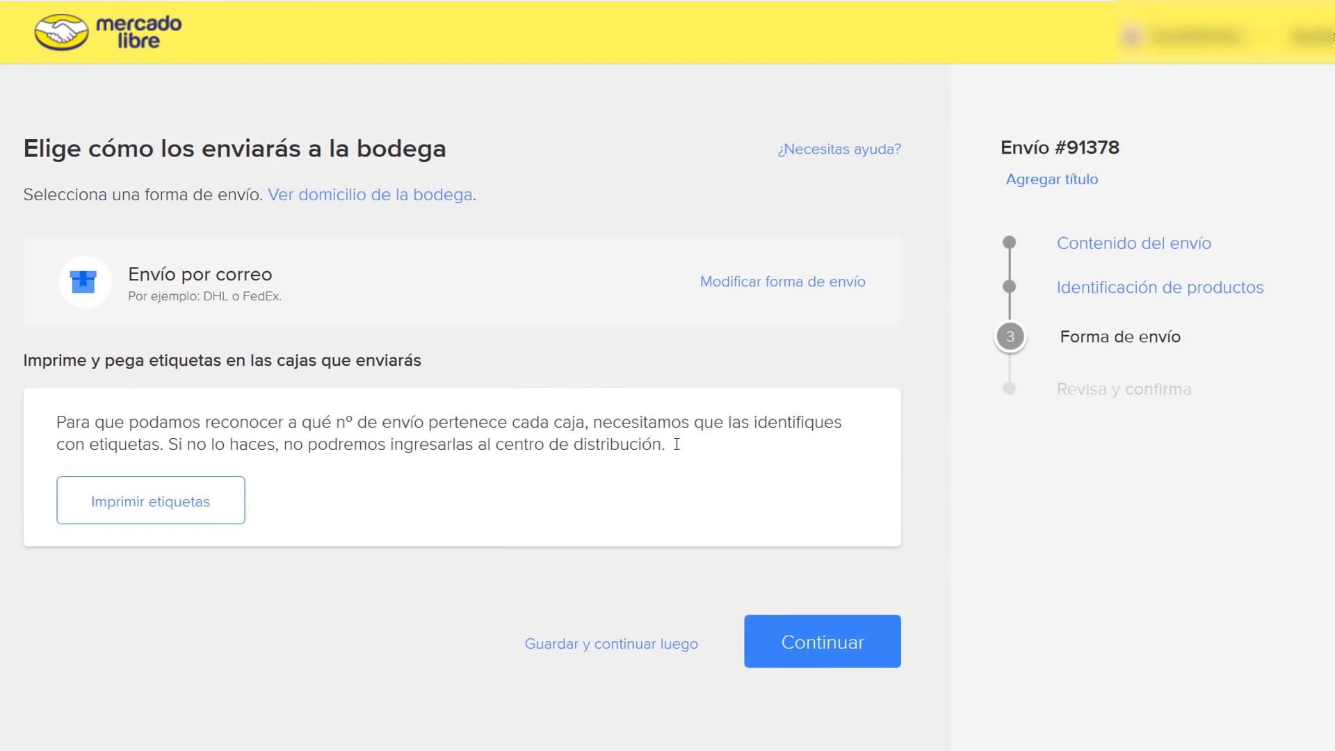
{"action": "left_click", "coordinate": [839, 642]}
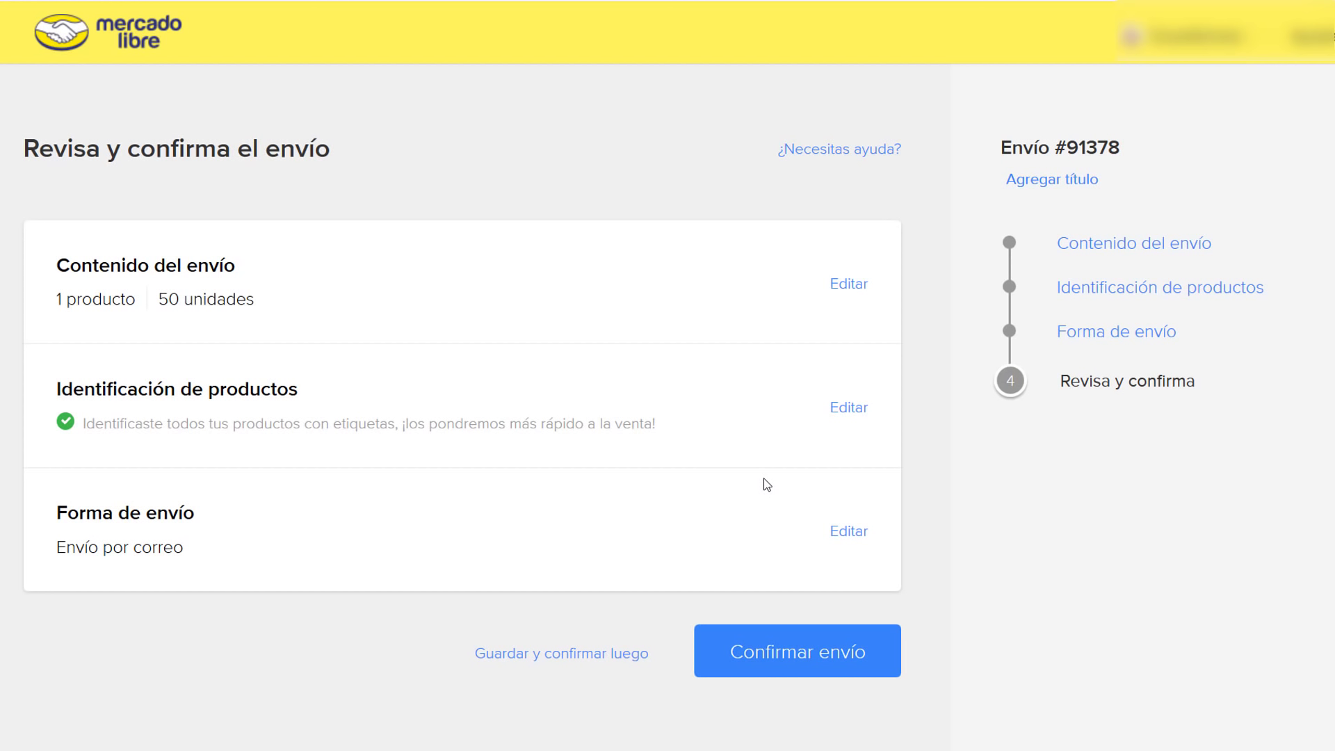
{"action": "left_click", "coordinate": [813, 651]}
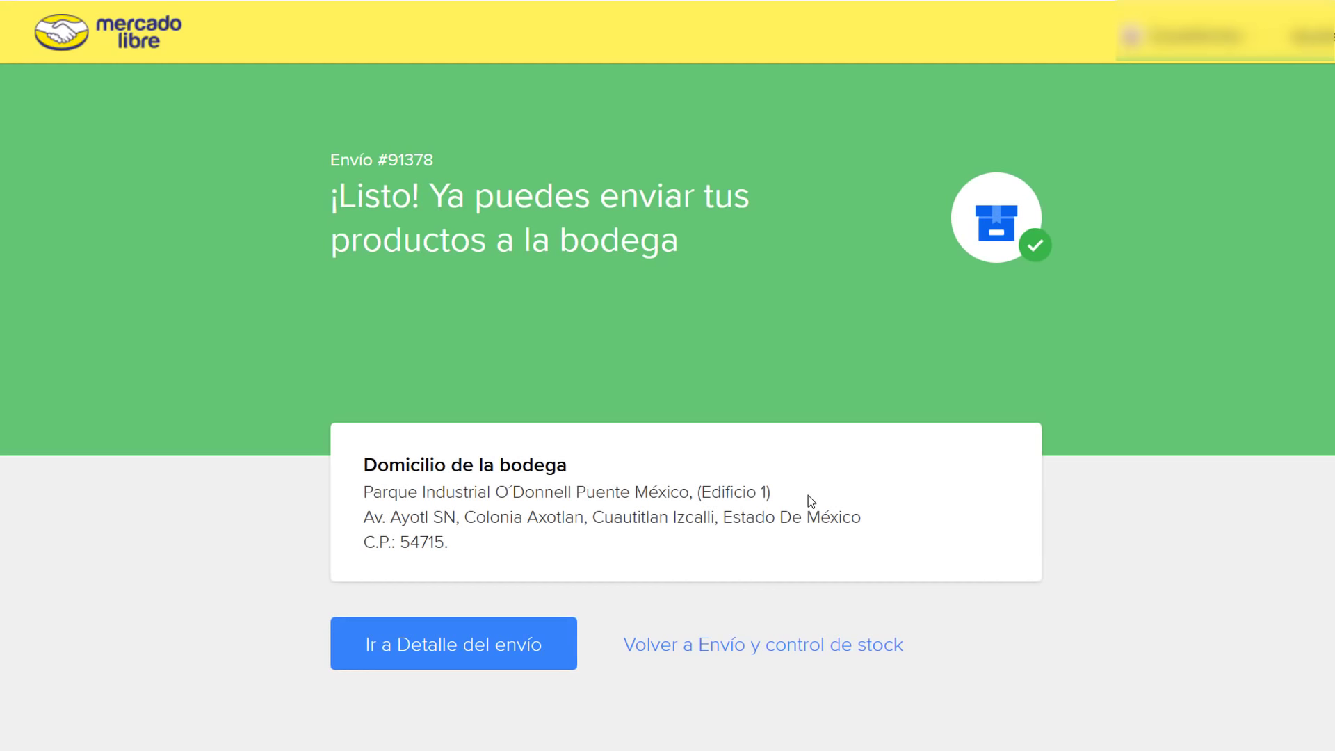
- Review the confirmed shipment page, highlighting the shipment number and the full warehouse address
{"action": "scroll", "coordinate": [811, 500], "scroll_direction": "down", "scroll_amount": 3}
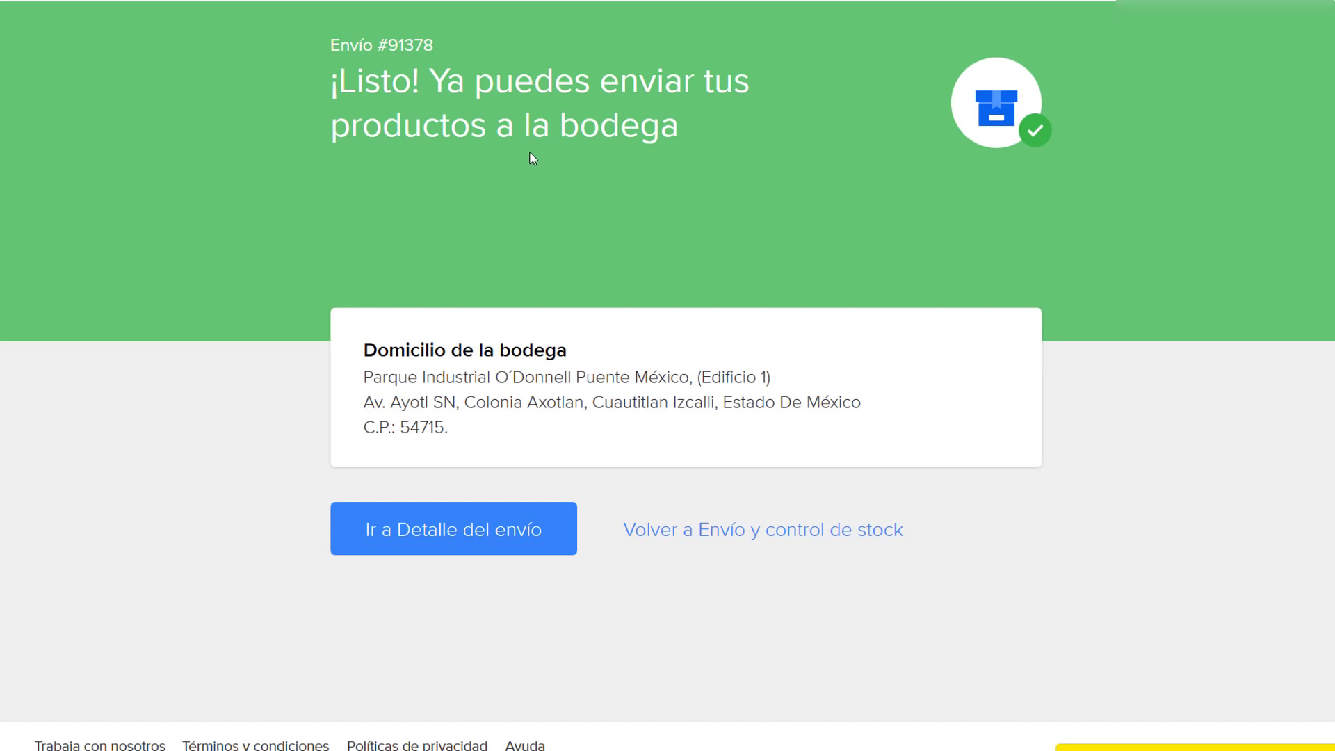
{"action": "left_click_drag", "start_coordinate": [333, 44], "coordinate": [434, 42]}
{"action": "left_click_drag", "start_coordinate": [363, 350], "coordinate": [569, 352]}
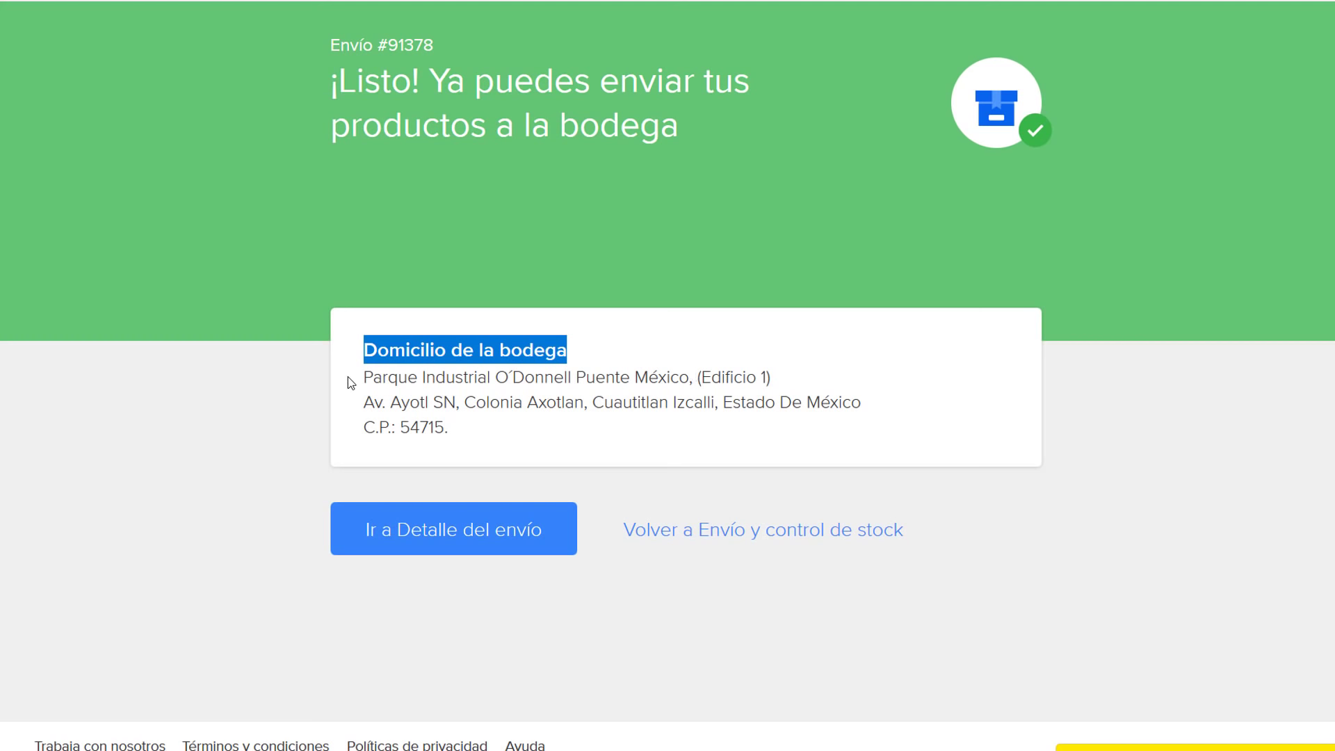
{"action": "left_click", "coordinate": [365, 354]}
{"action": "left_click_drag", "start_coordinate": [365, 354], "coordinate": [570, 418]}
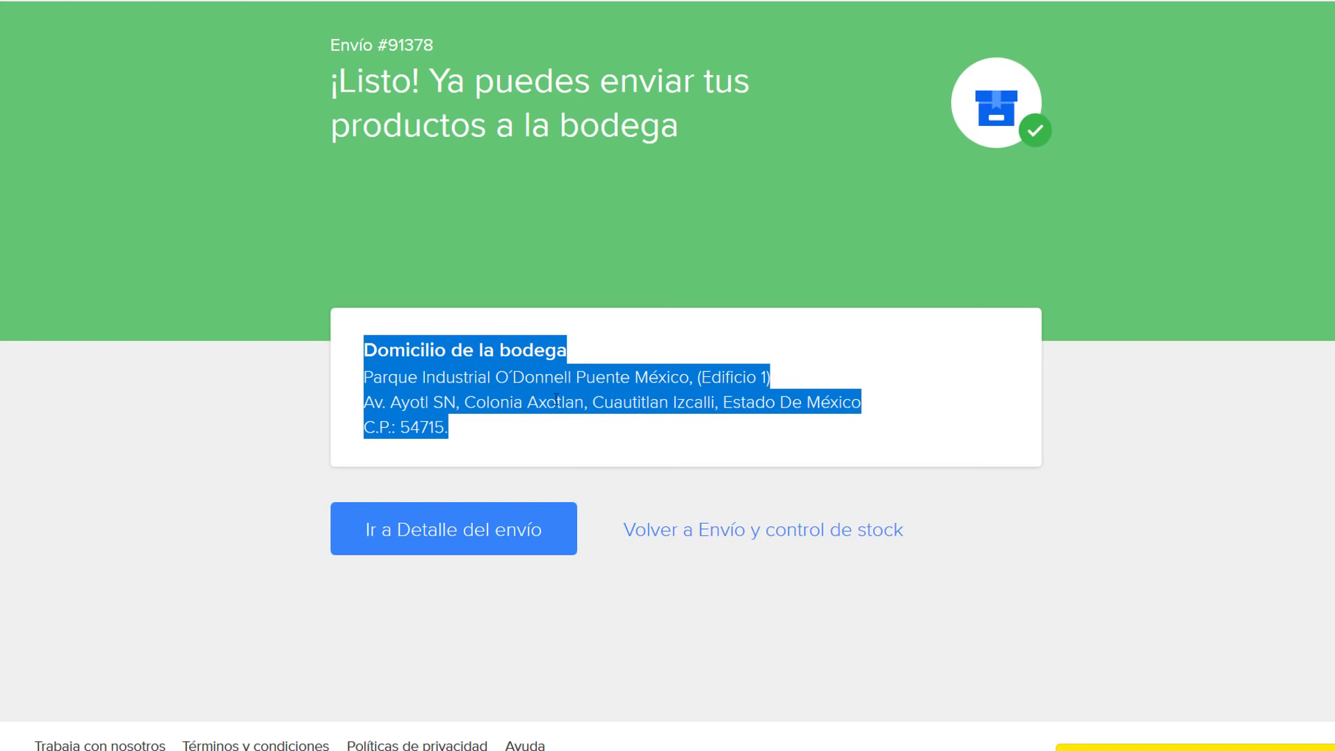
{"action": "left_click", "coordinate": [671, 335]}
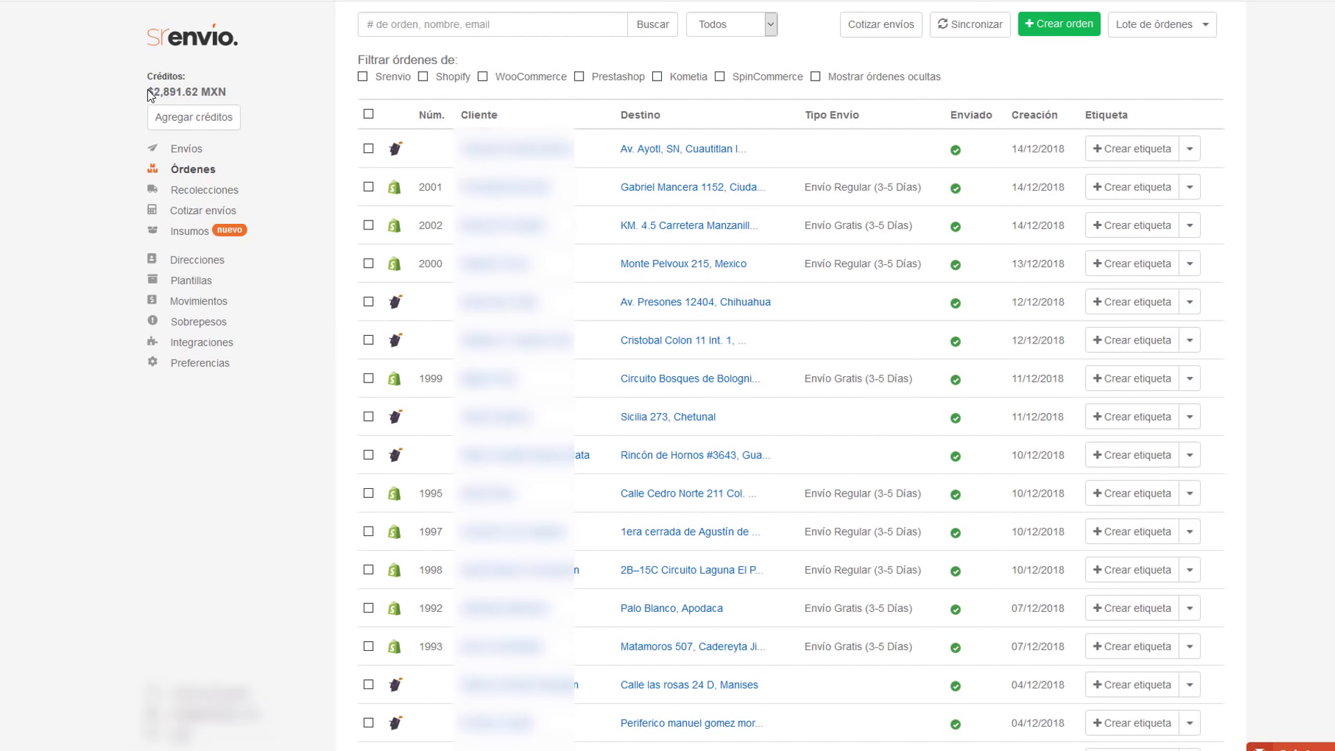
- Check the available credit balance in the Srenvío account
{"action": "left_click_drag", "start_coordinate": [147, 91], "coordinate": [255, 92]}
{"action": "left_click_drag", "start_coordinate": [147, 91], "coordinate": [198, 92]}
{"action": "left_click", "coordinate": [182, 89]}
- Create a new Srenvío order and fill the origin with the saved sender address from the address book
{"action": "left_click", "coordinate": [1056, 32]}
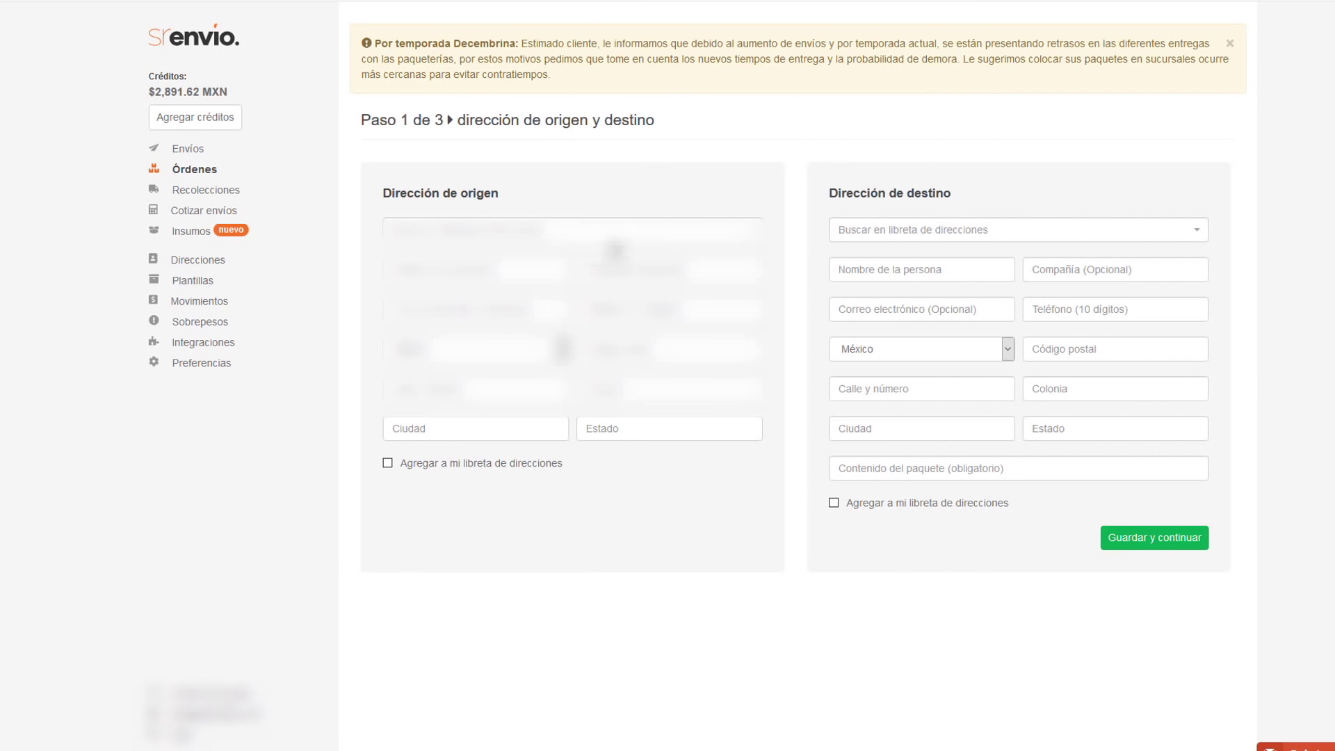
{"action": "left_click", "coordinate": [625, 238]}
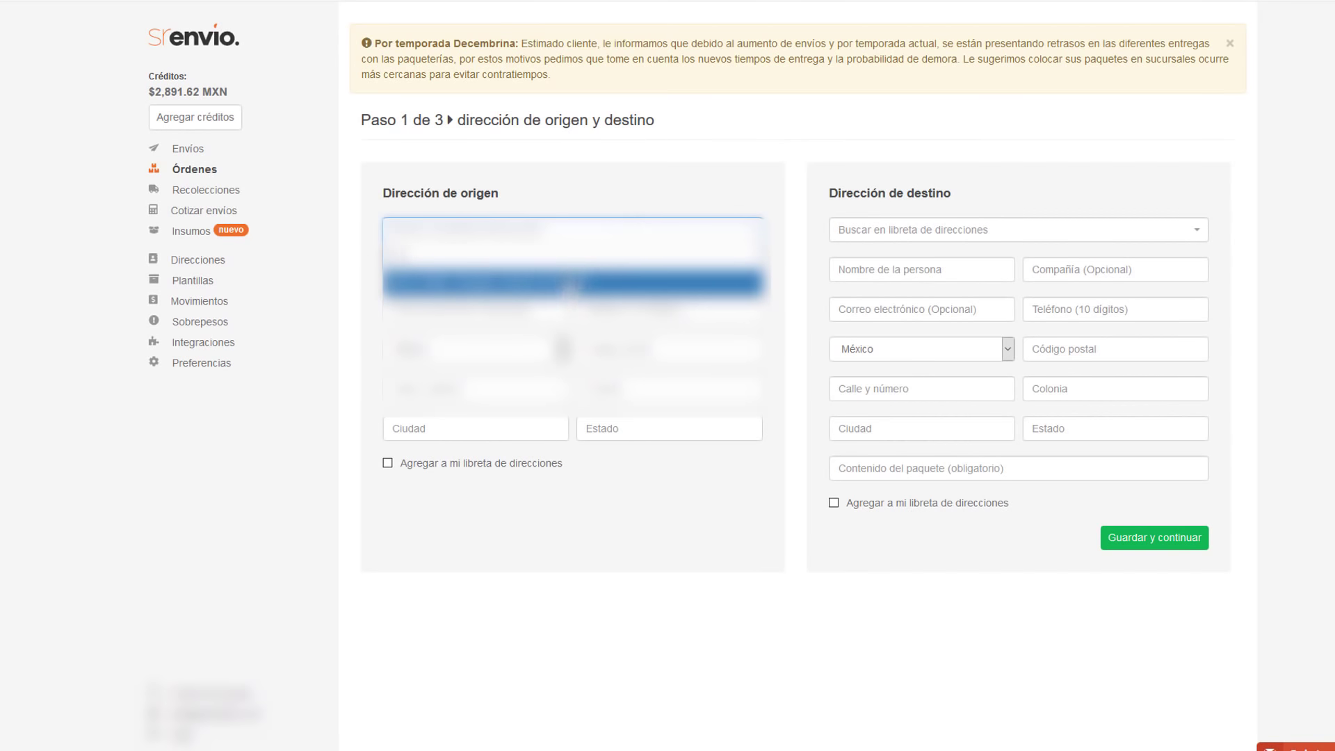
{"action": "left_click", "coordinate": [570, 284]}
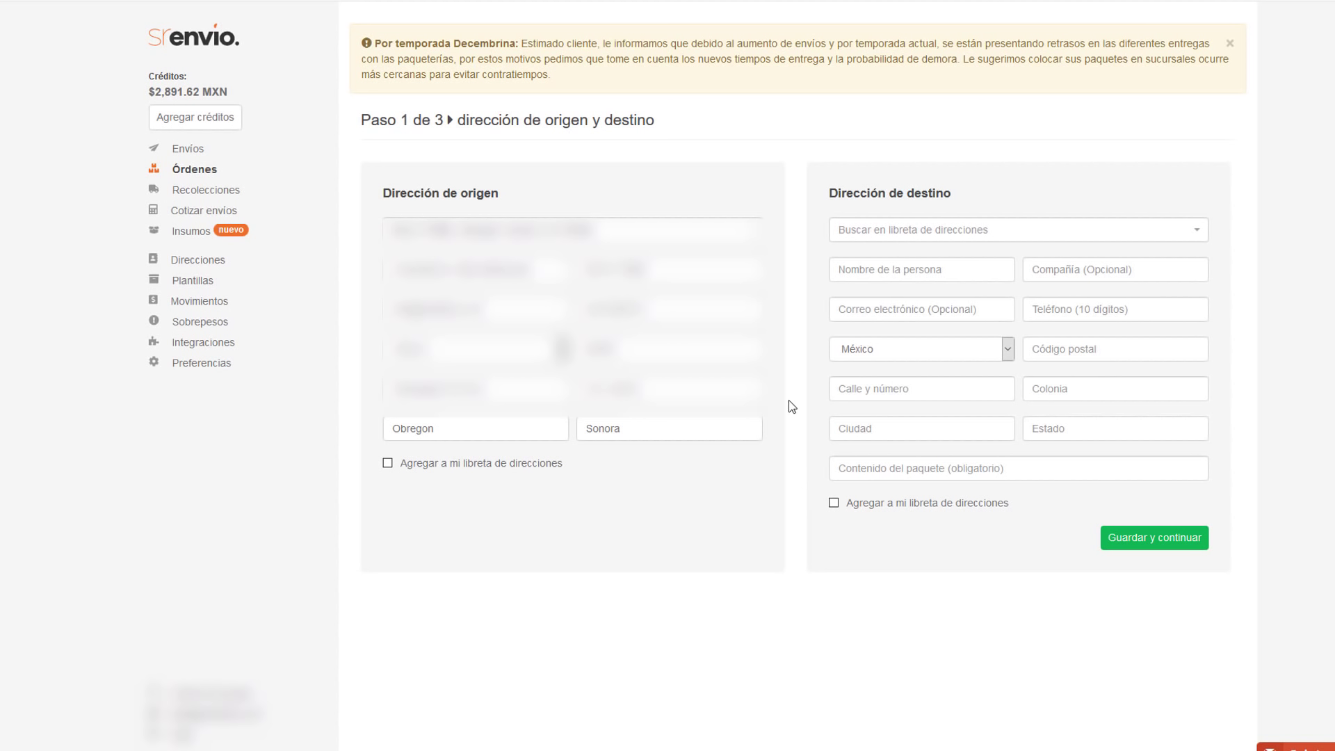
- Fill the destination with the saved MercadoLibre Full address in Cuautitlan Izcalli from the address book
{"action": "left_click", "coordinate": [988, 234]}
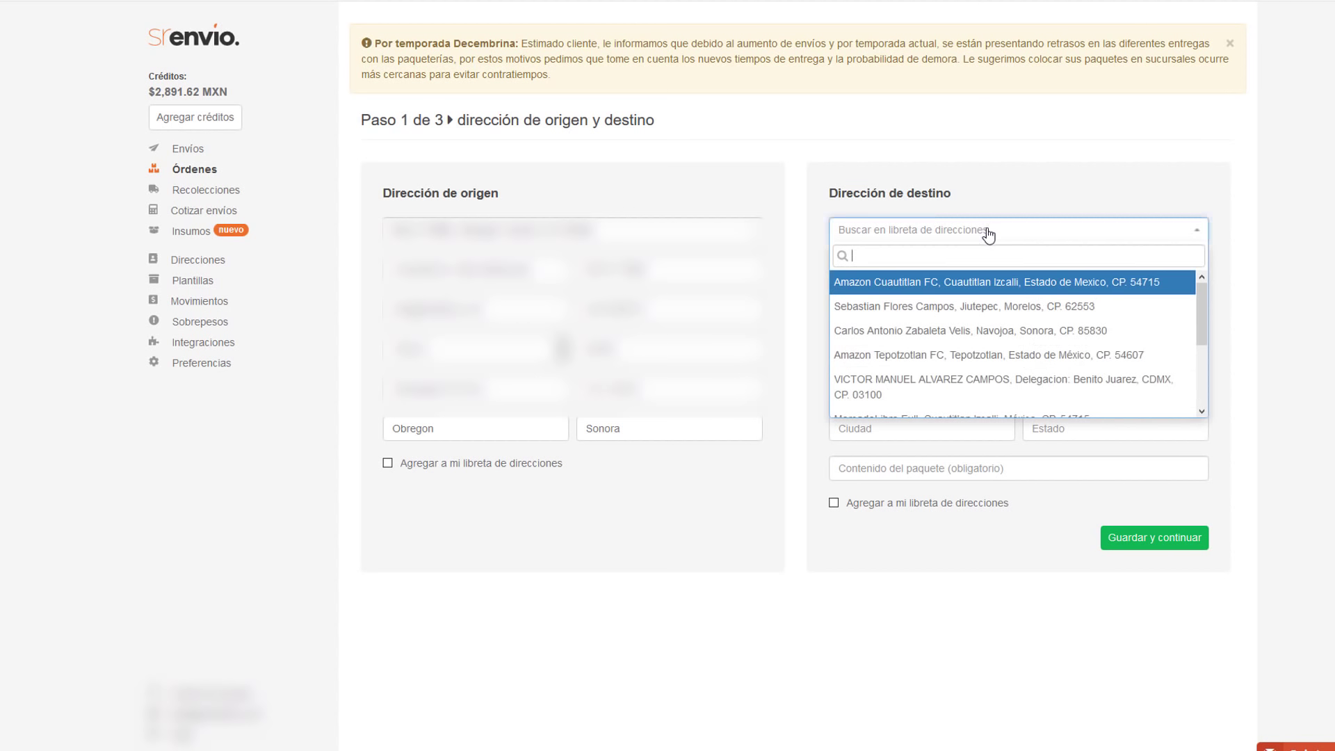
{"action": "scroll", "coordinate": [957, 325], "scroll_direction": "down", "scroll_amount": 3}
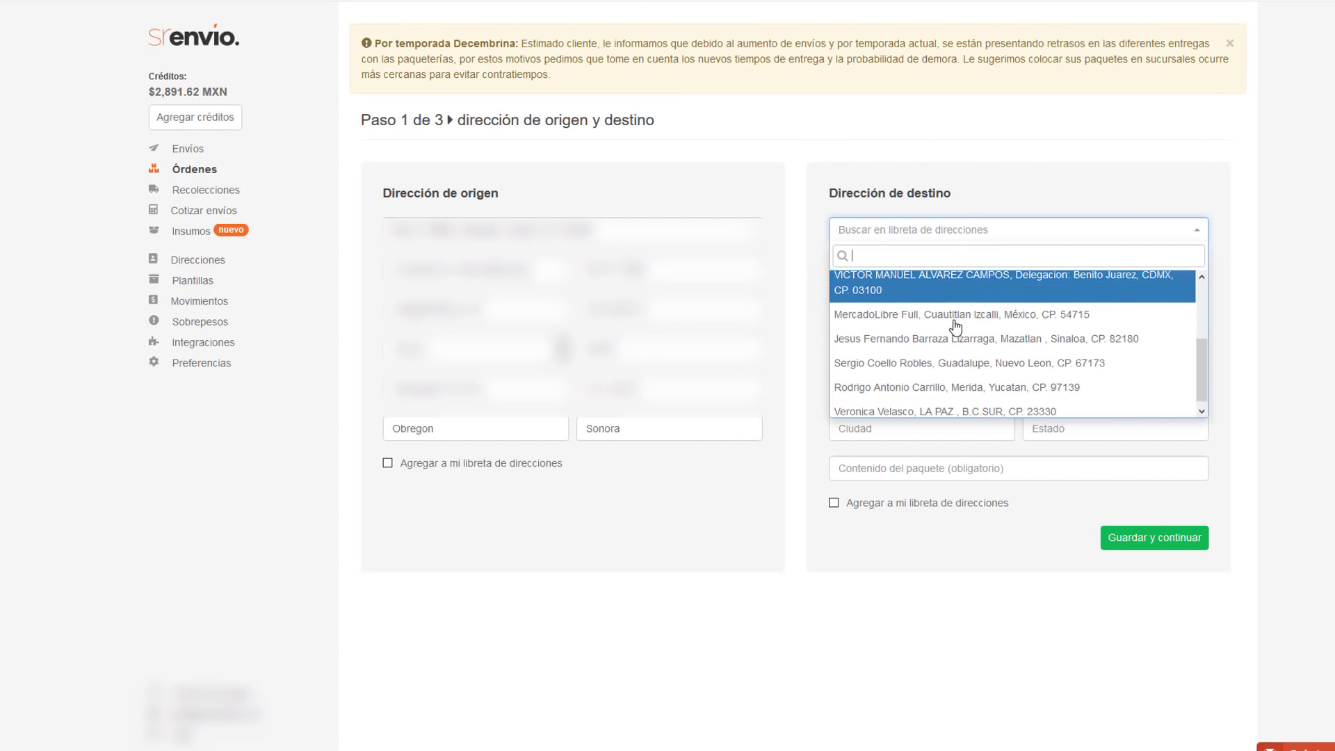
{"action": "left_click", "coordinate": [953, 311]}
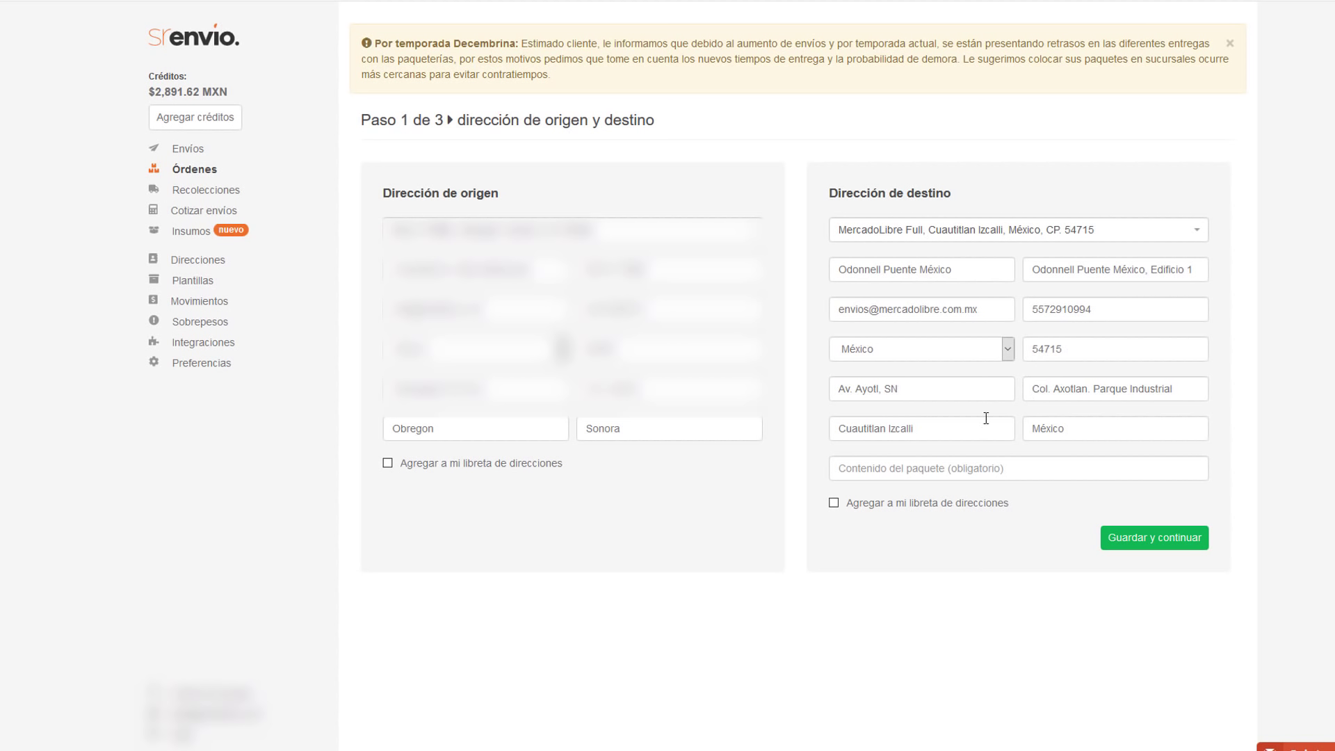
- Set the package content to "Articulos Deportivos" and save the addresses to continue to the package details
{"action": "left_click", "coordinate": [864, 470]}
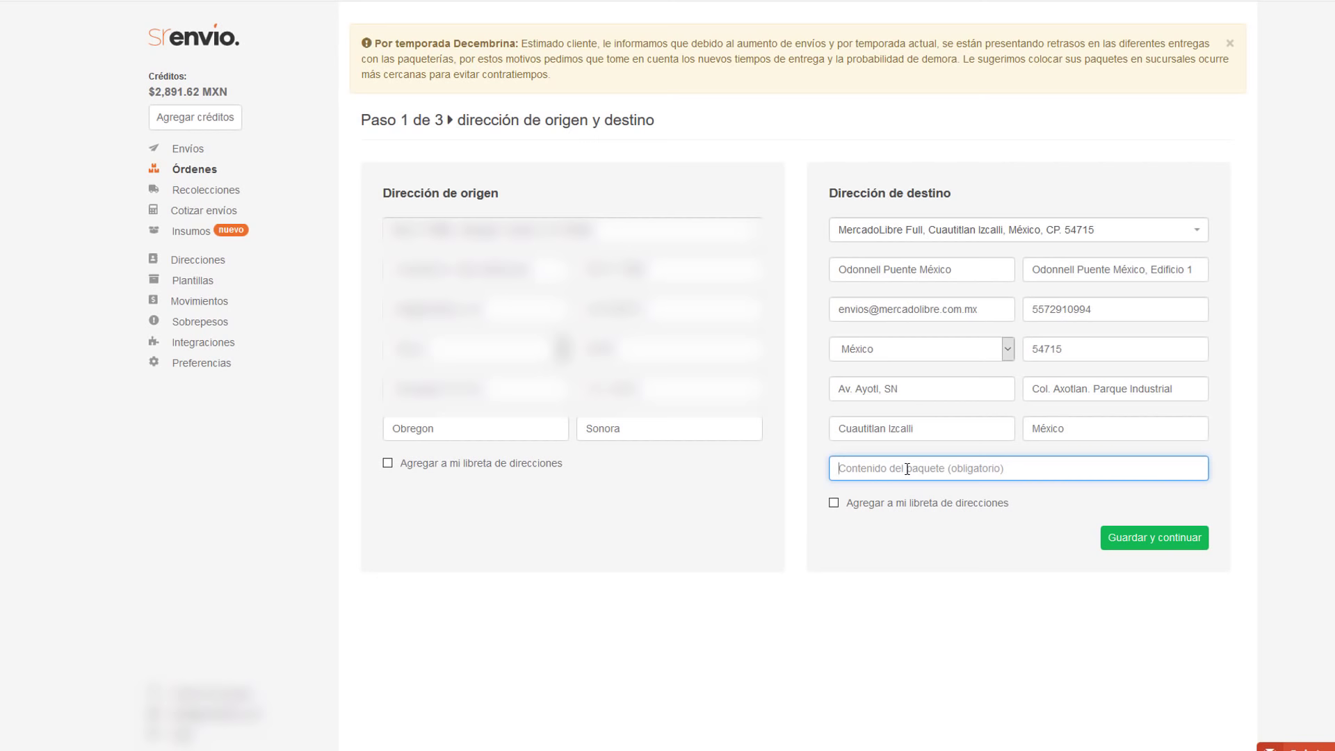
{"action": "type", "text": "art"}
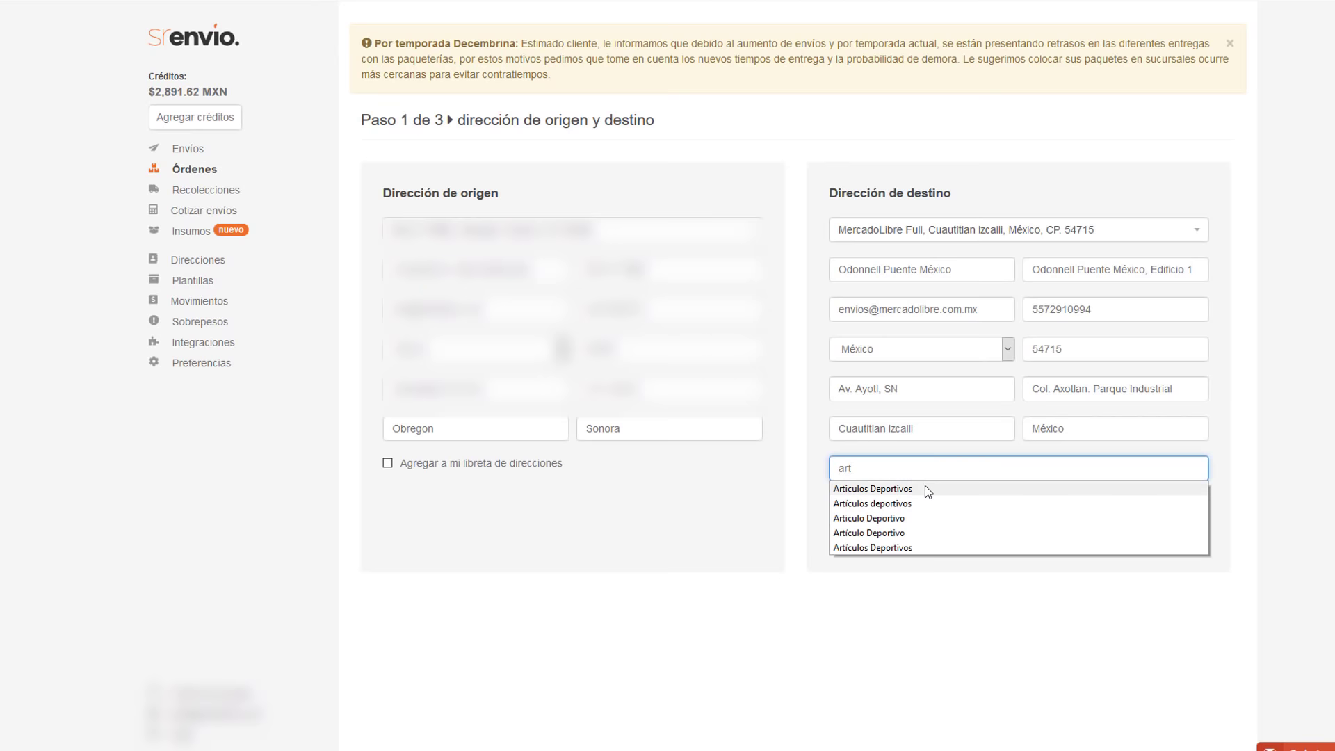
{"action": "left_click", "coordinate": [926, 488]}
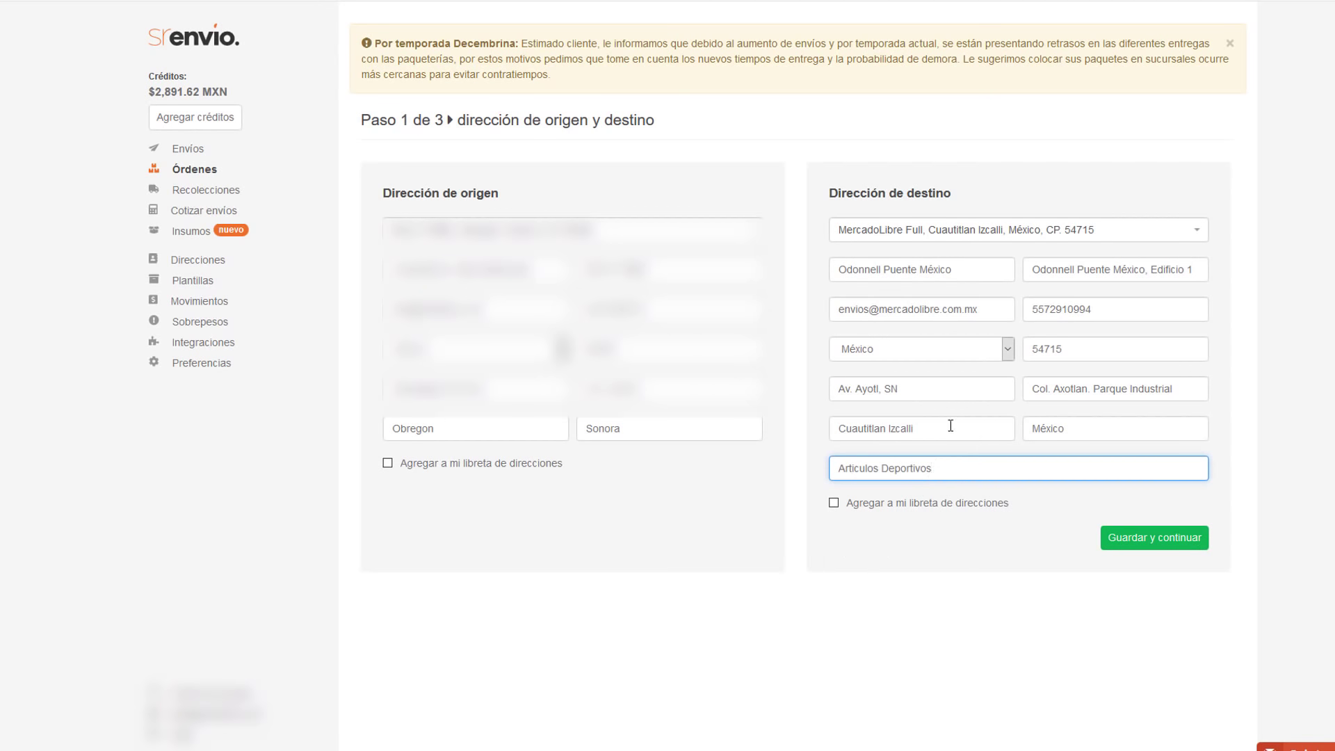
{"action": "left_click", "coordinate": [1149, 543]}
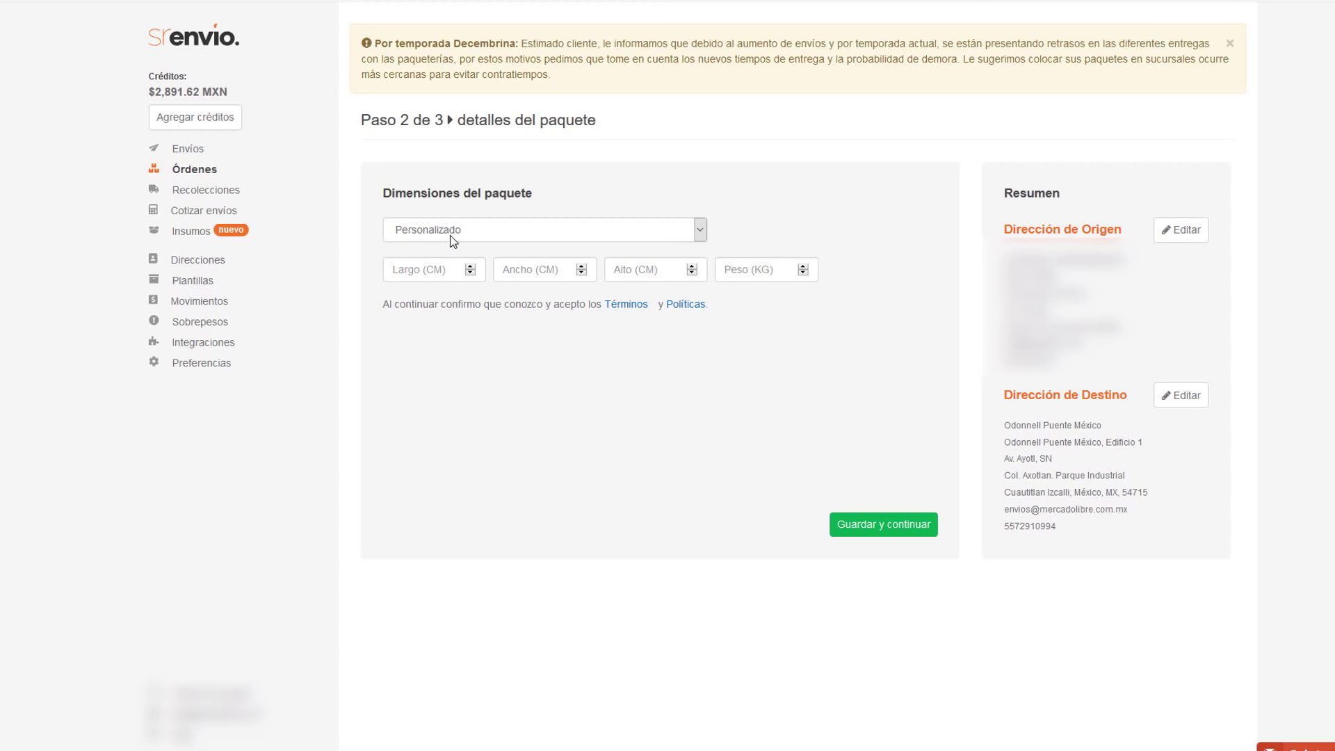
- Enter custom package dimensions of 50 cm length, 30 cm width and 30 cm height with a 15 kg weight, and continue to the rates
{"action": "left_click", "coordinate": [436, 272]}
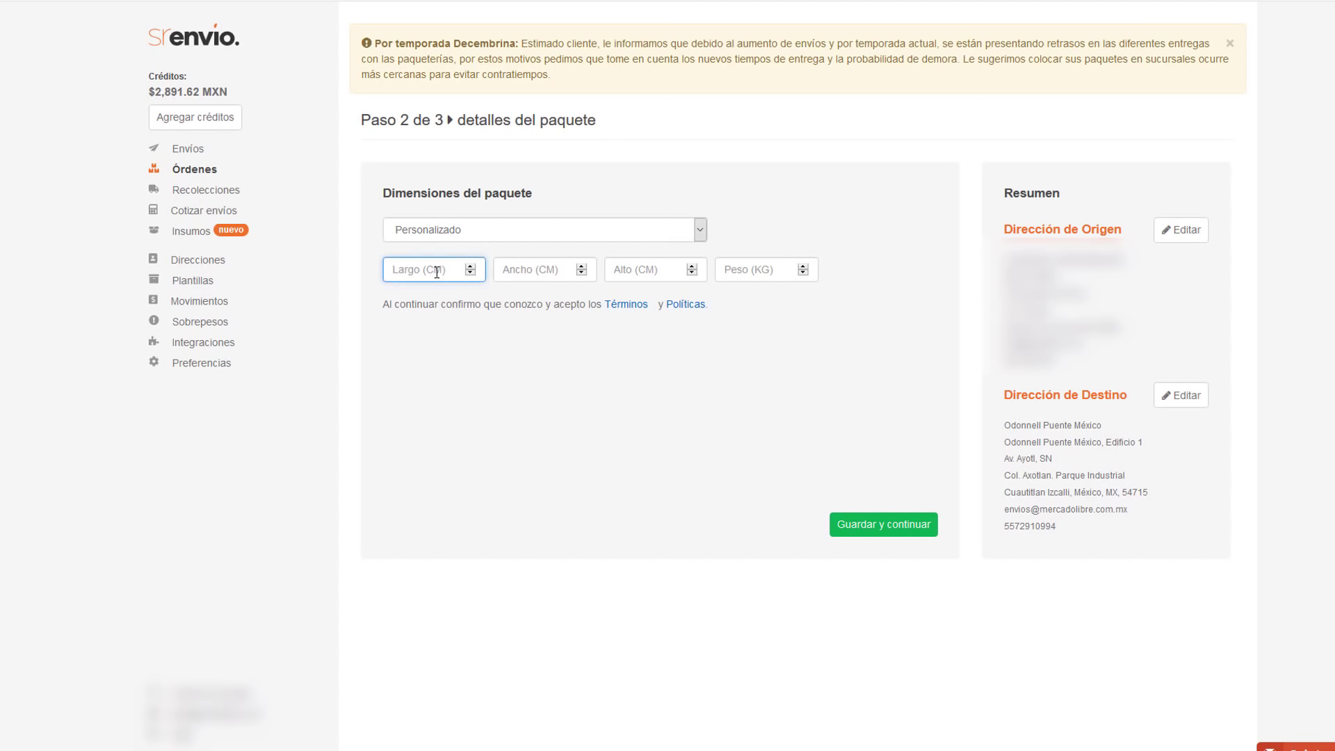
{"action": "type", "text": "50"}
{"action": "key", "text": "Tab"}
{"action": "type", "text": "30"}
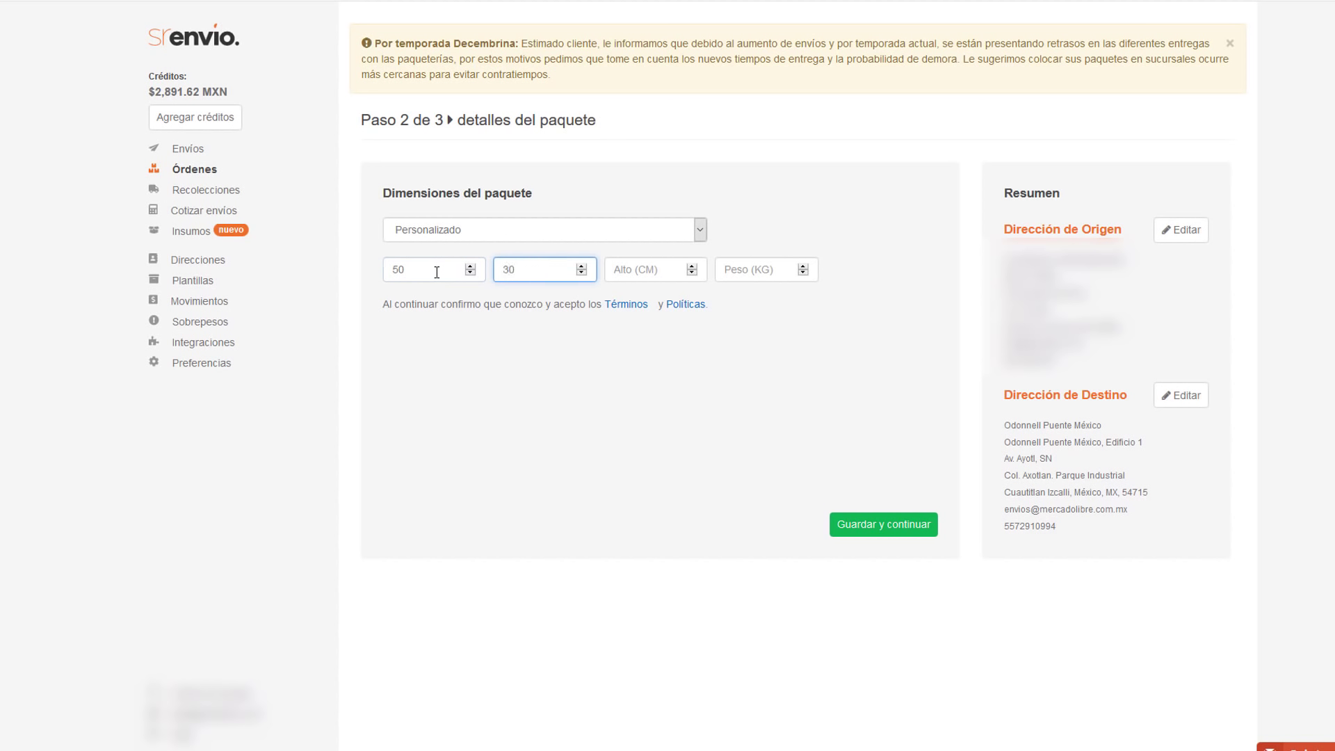
{"action": "key", "text": "Tab"}
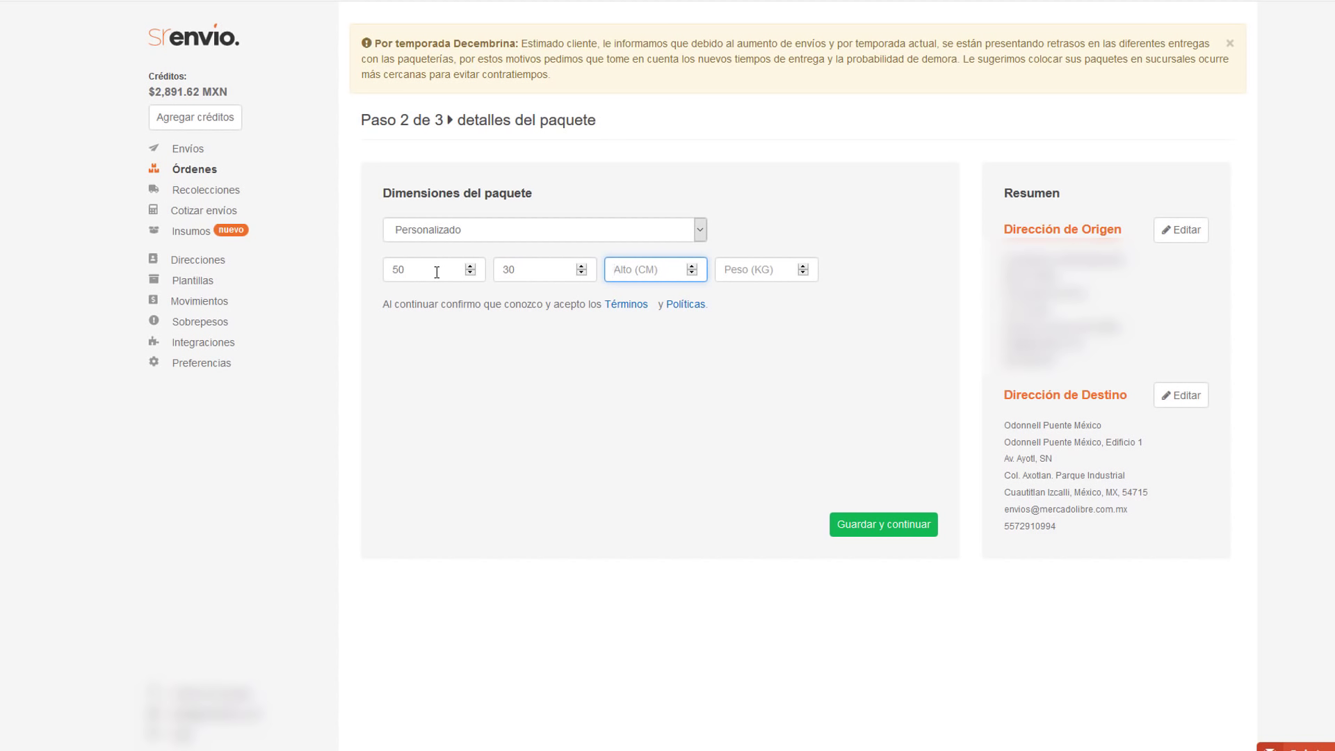
{"action": "type", "text": "30"}
{"action": "left_click", "coordinate": [755, 270]}
{"action": "type", "text": "15"}
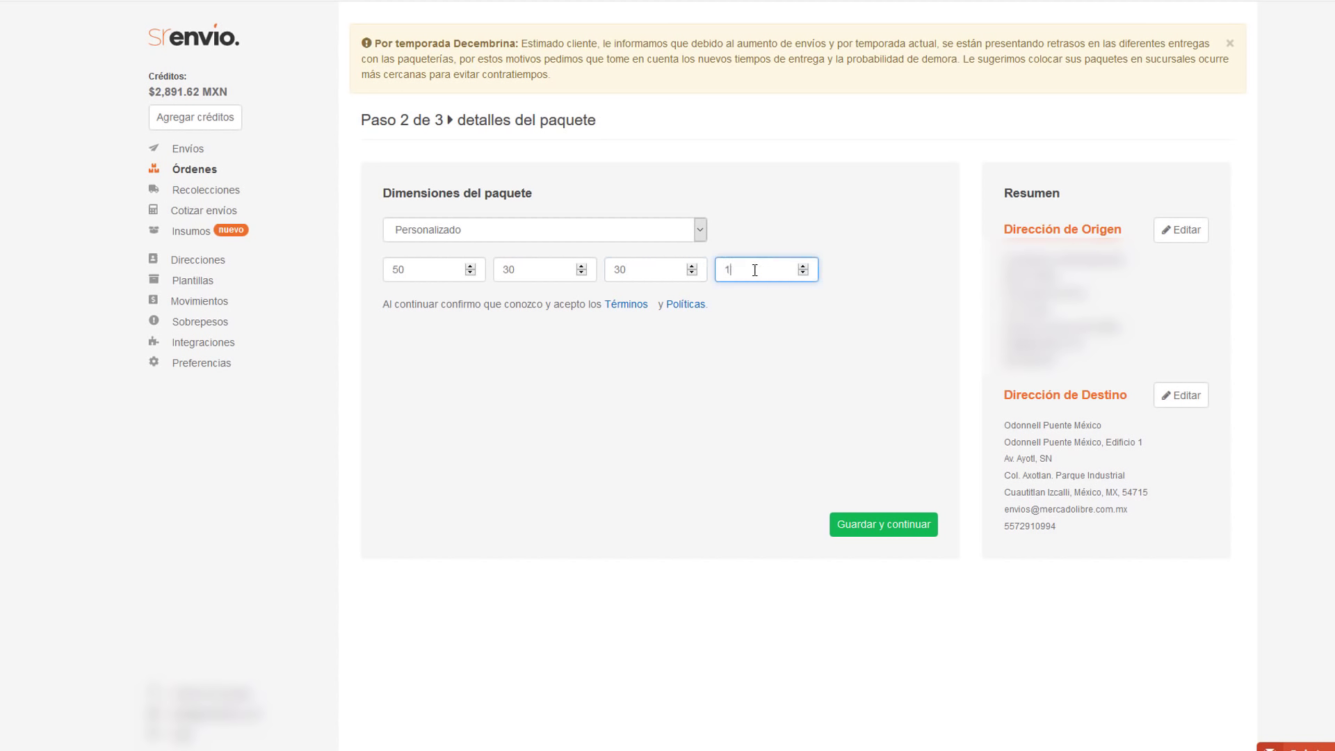
{"action": "left_click", "coordinate": [900, 313]}
{"action": "left_click", "coordinate": [873, 529]}
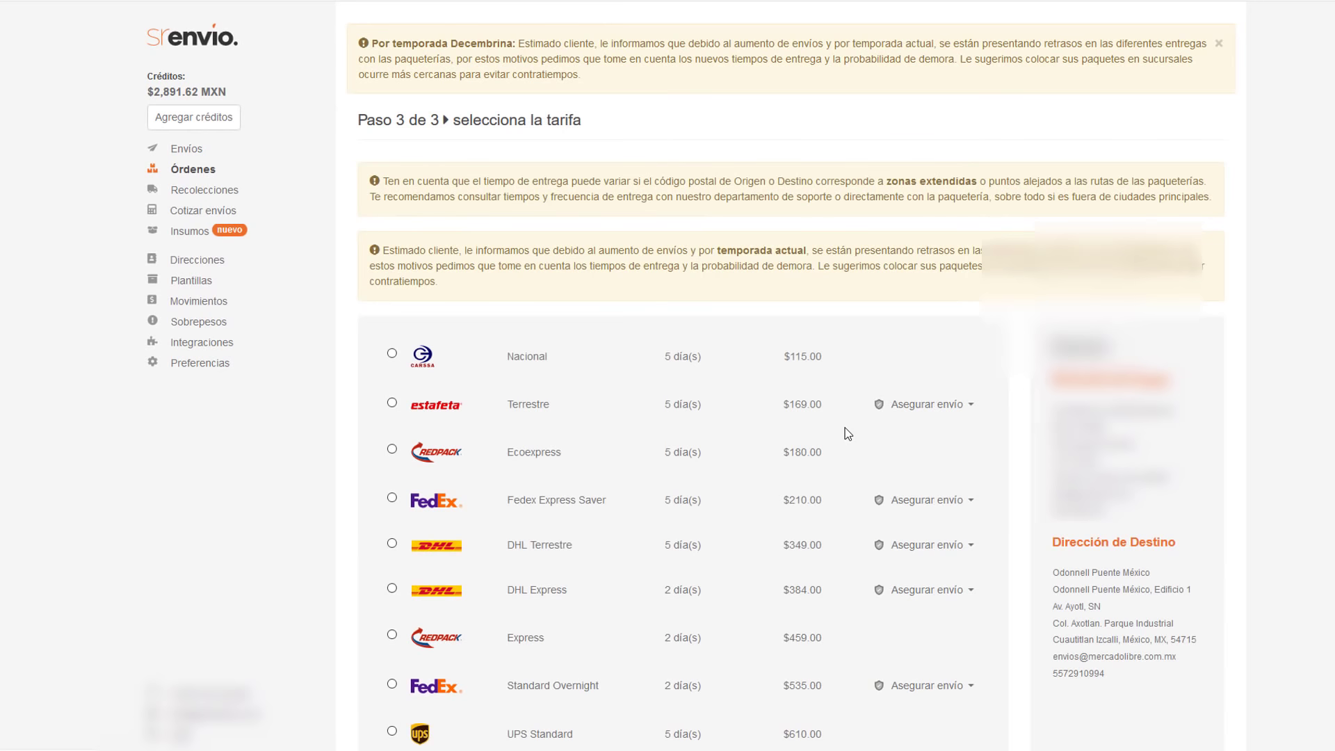
- Compare the courier rates and select the Estafeta Terrestre service for the shipment
{"action": "scroll", "coordinate": [845, 429], "scroll_direction": "down", "scroll_amount": 3}
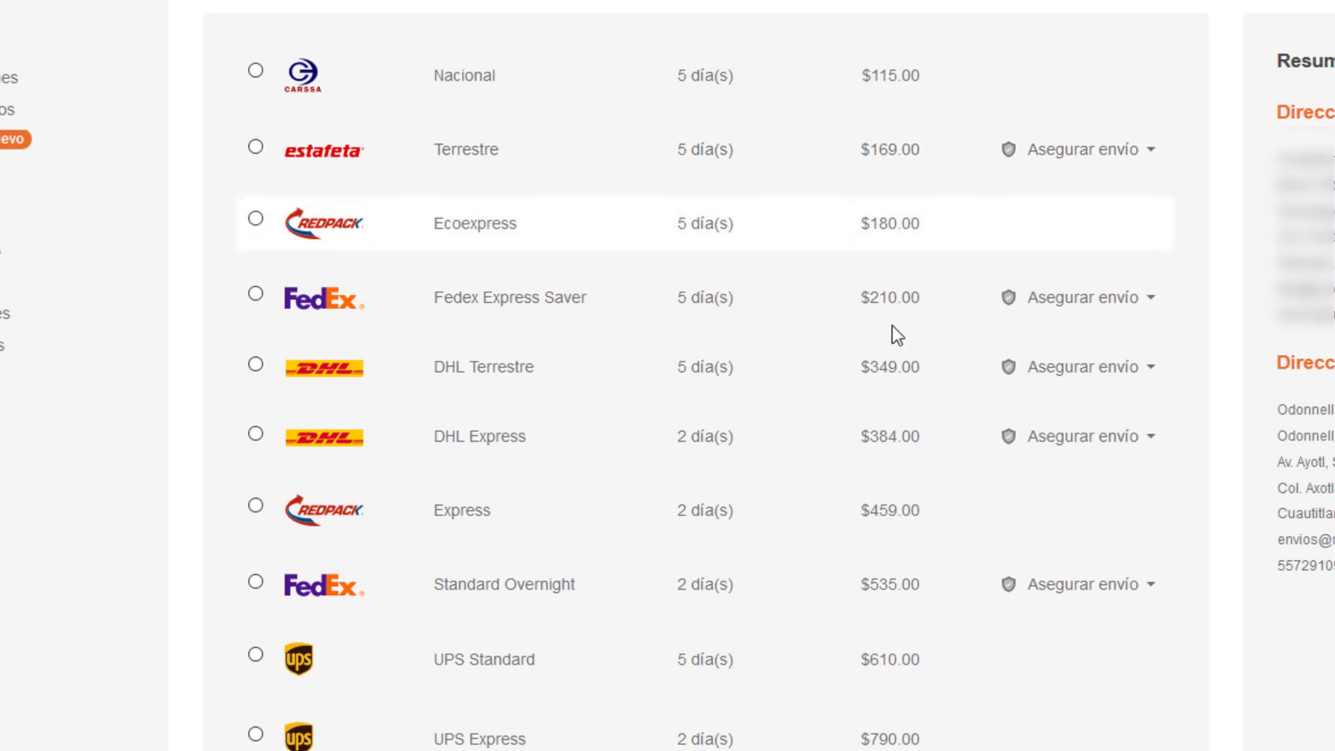
{"action": "left_click", "coordinate": [256, 146]}
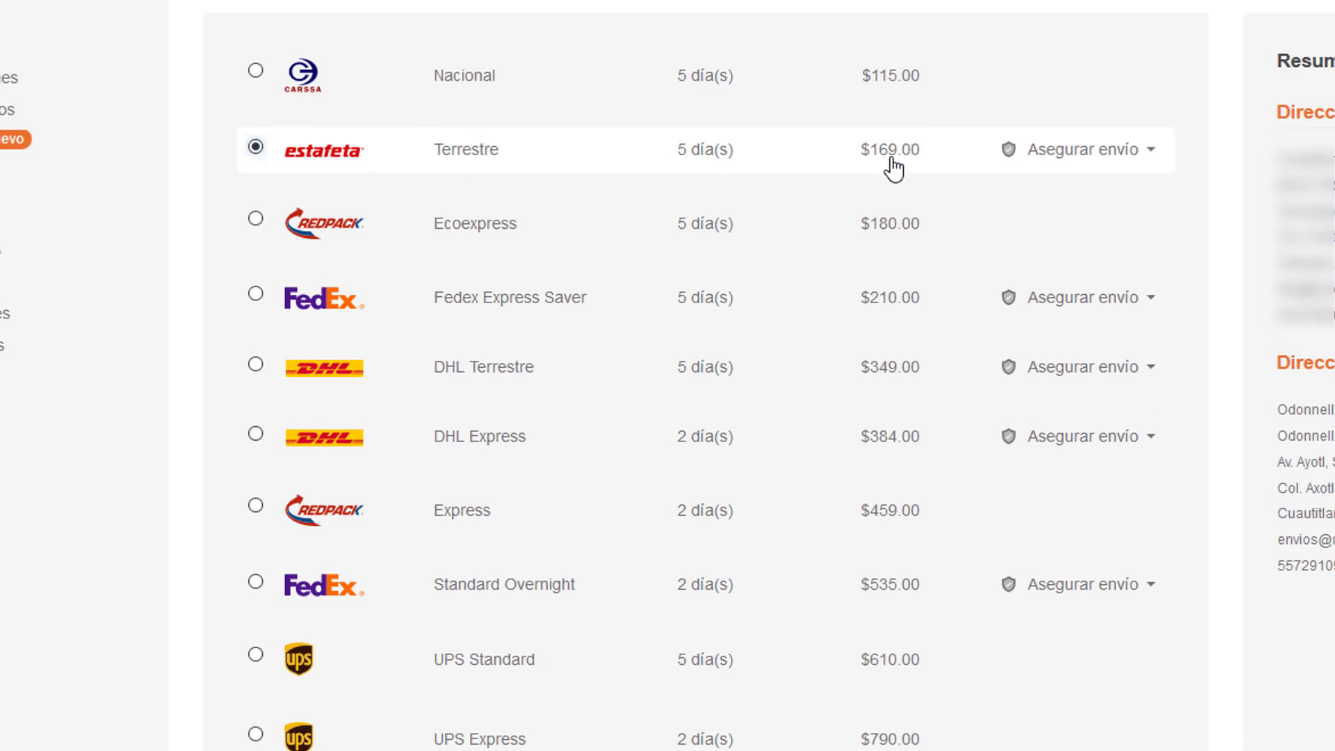